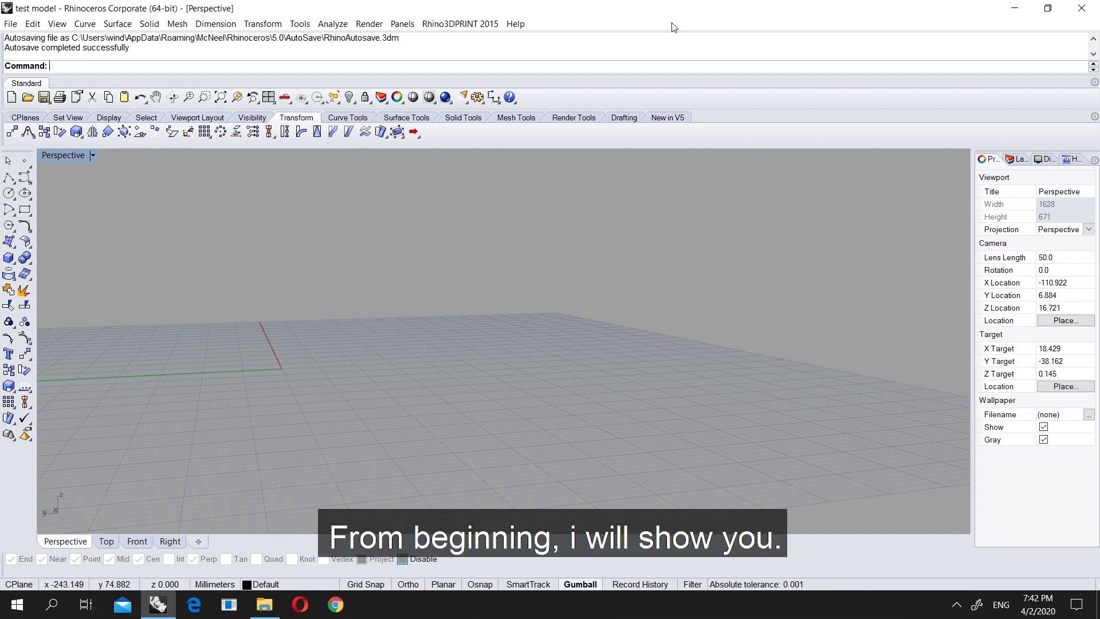
- Open test model.stl in Rhino as a new file, saving changes to the current scene
left_click(1022, 9)
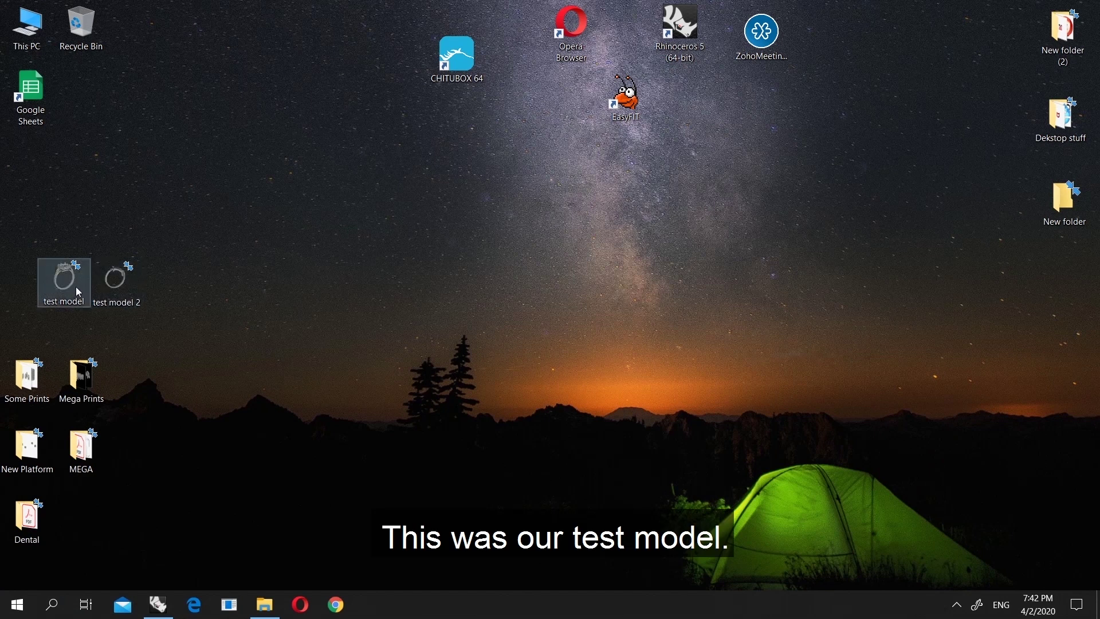
left_click_drag(87, 307, 286, 364)
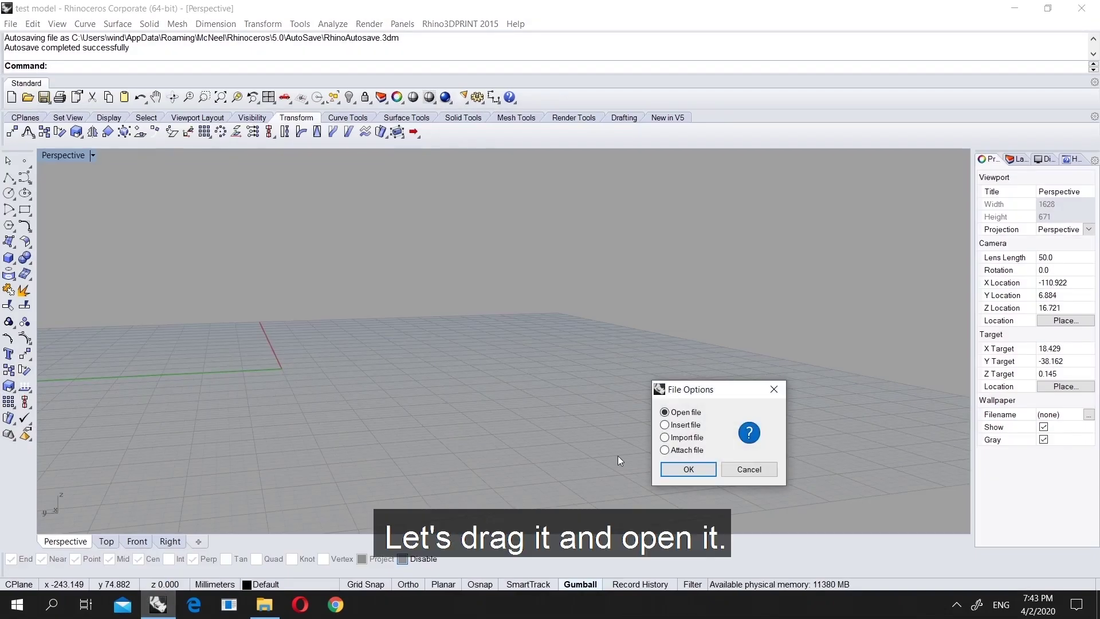
left_click(681, 470)
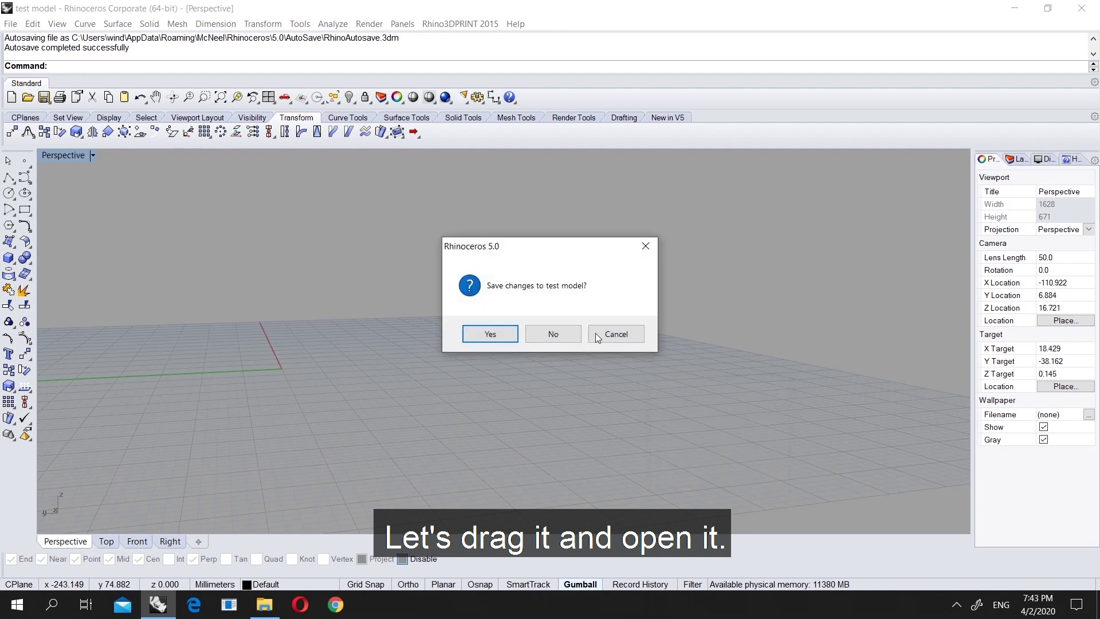
left_click(500, 337)
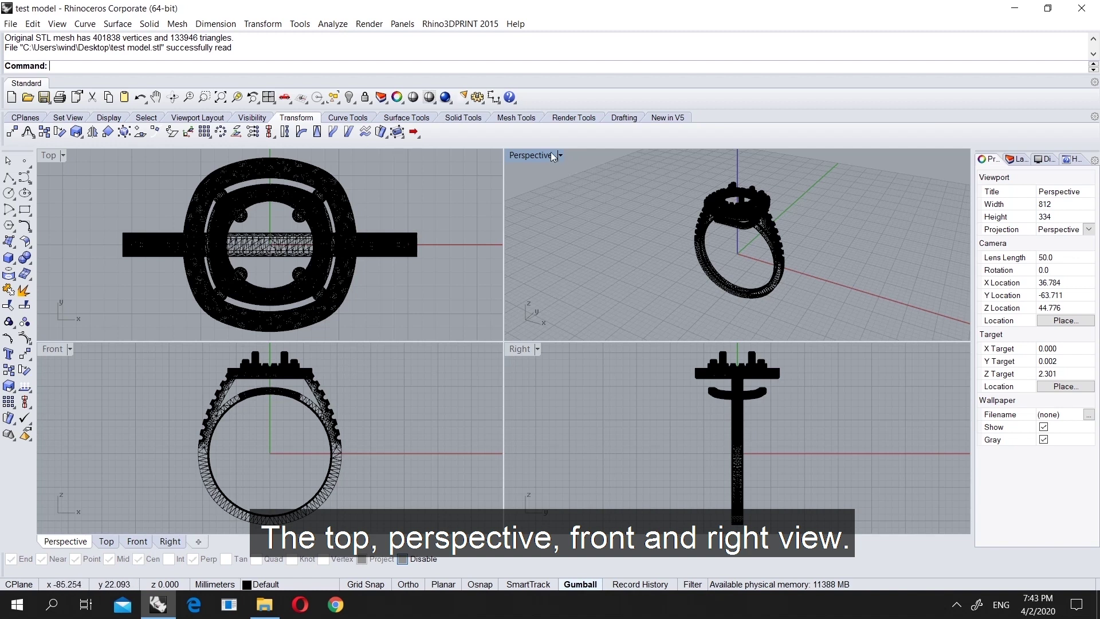
- Set the Perspective view to Rendered, maximize it, and orbit to face the ring's front
left_click(560, 157)
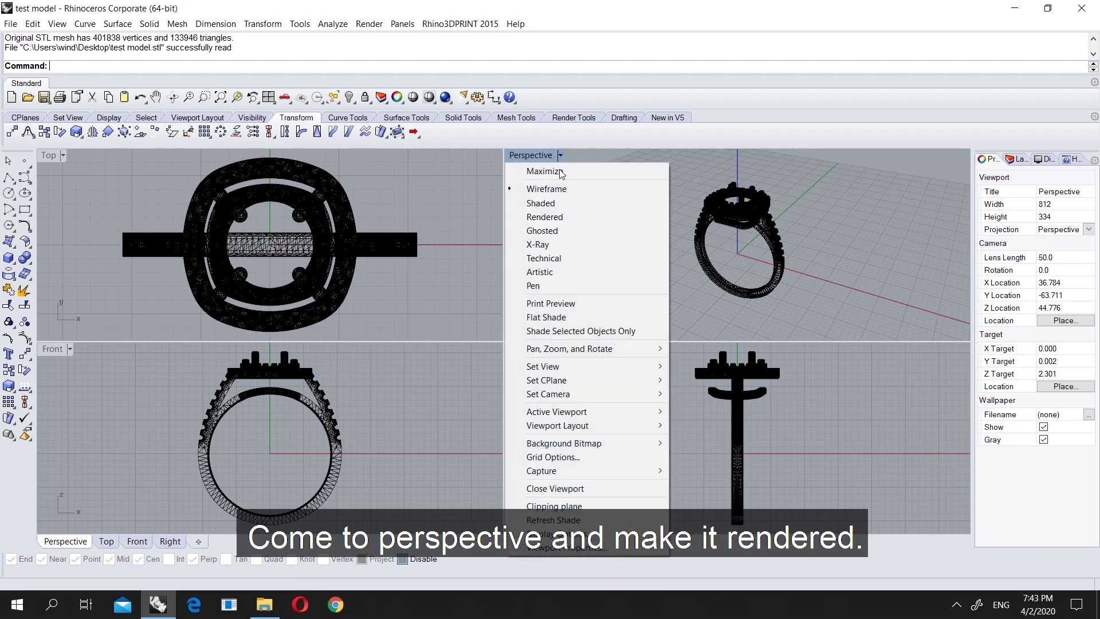
left_click(554, 221)
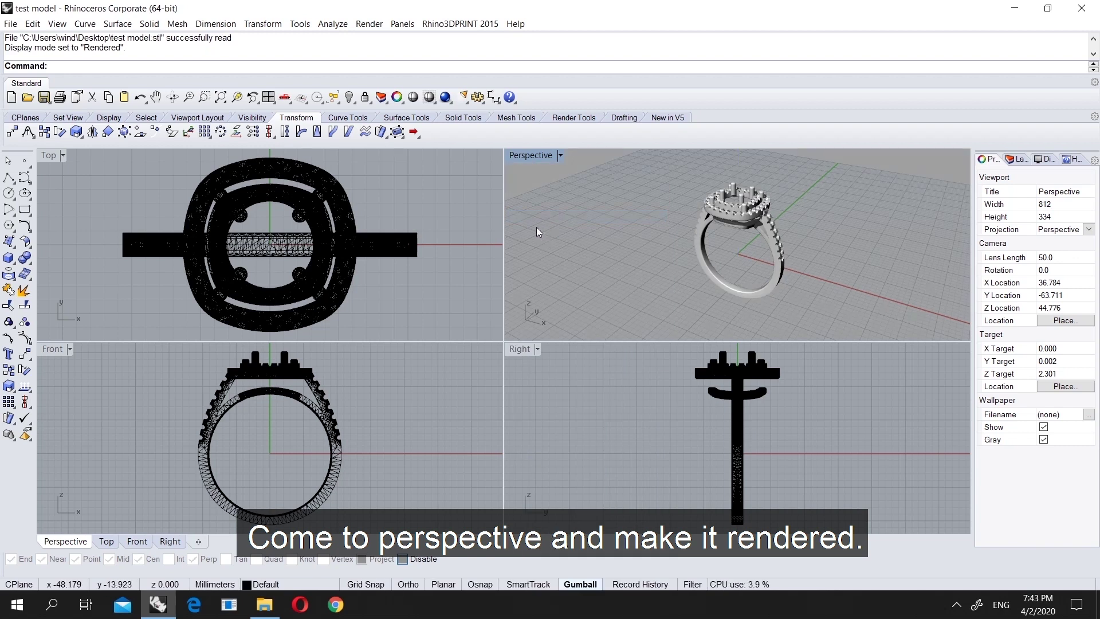
left_click(561, 156)
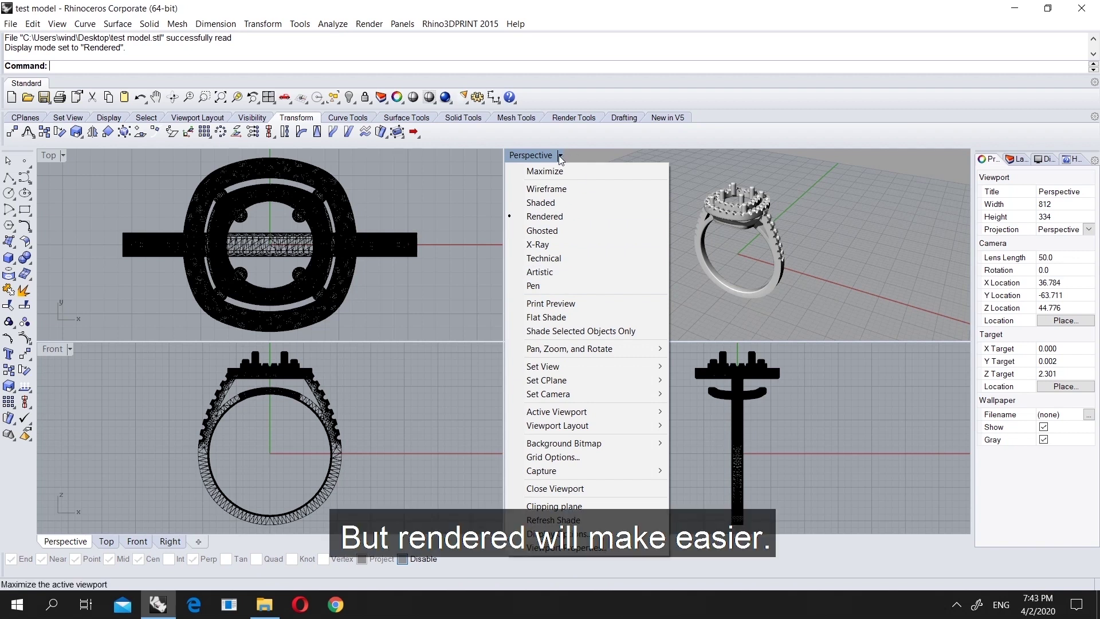
double_click(521, 155)
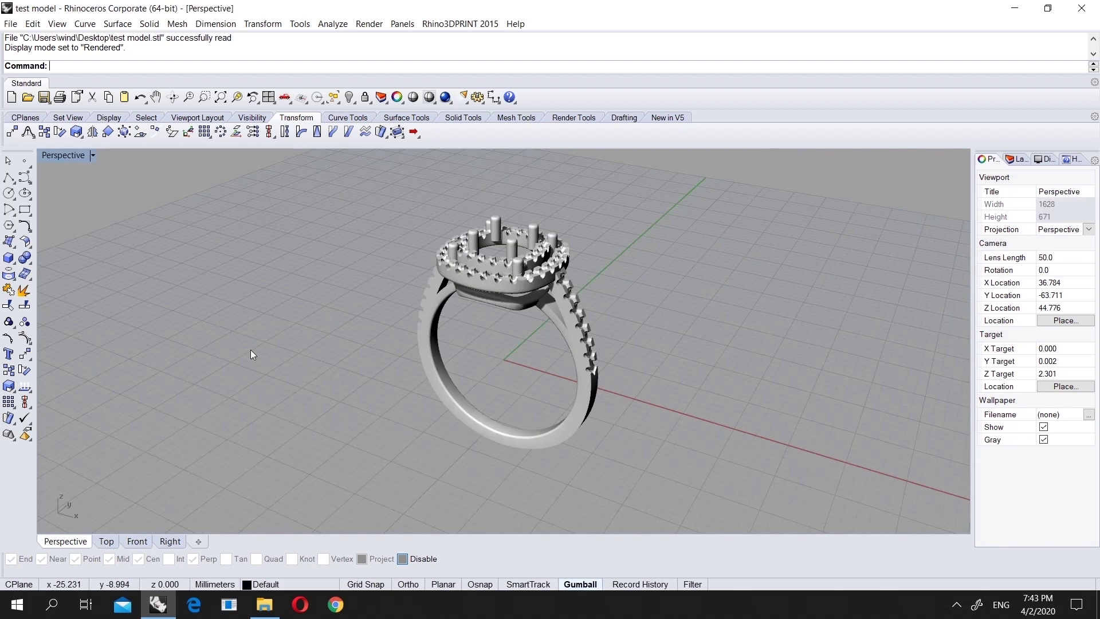
right_click_drag(322, 338, 376, 376)
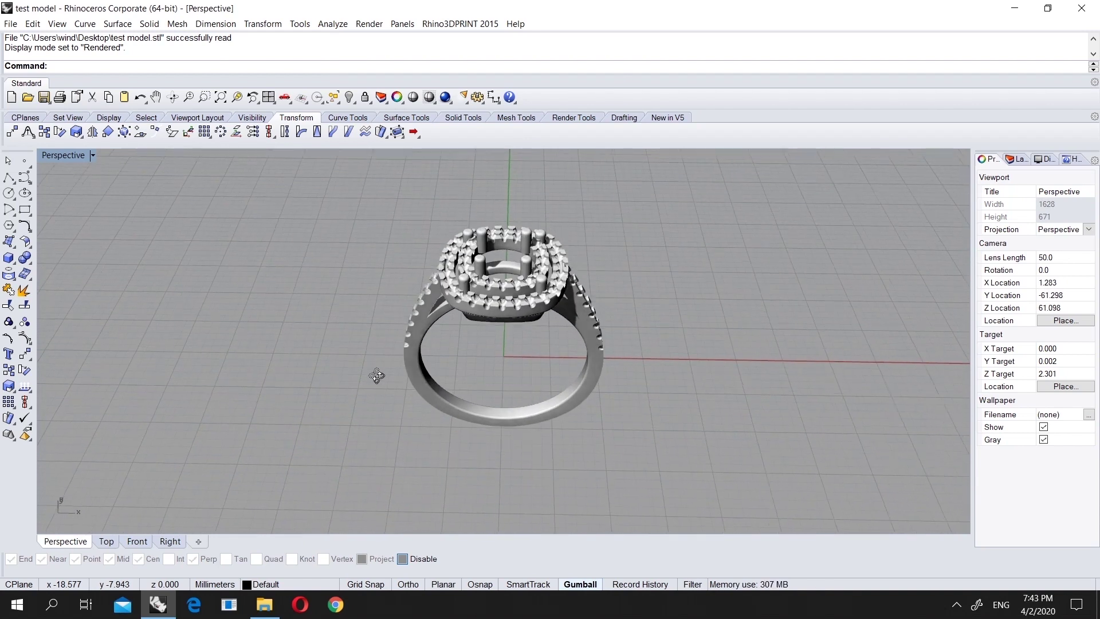
- In the Front view, align the ring concentrically onto the 0 origin
left_click(139, 543)
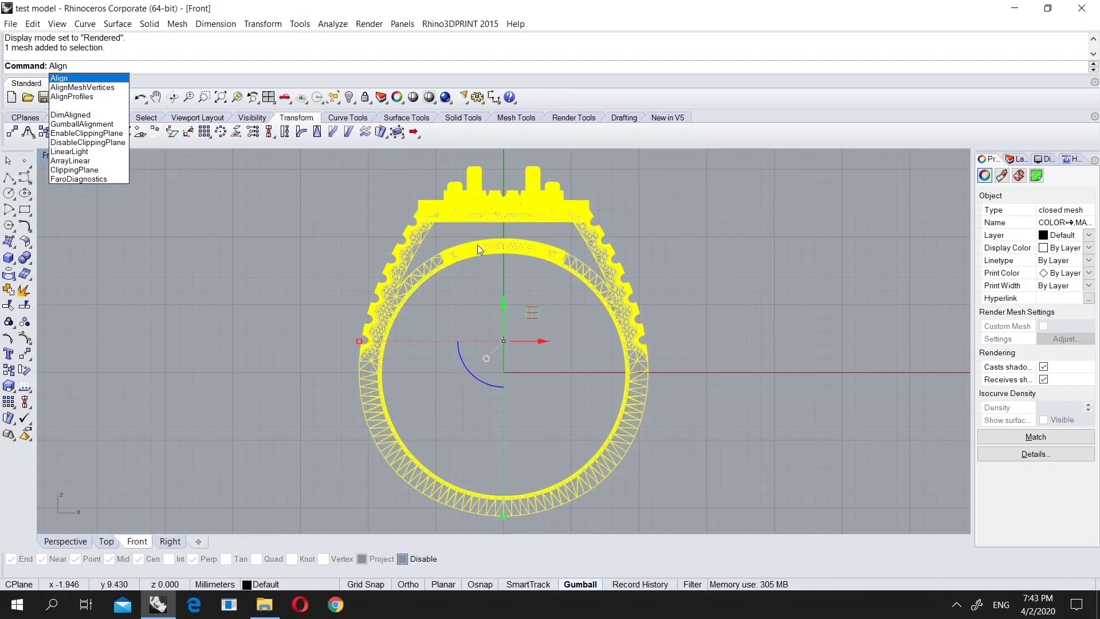
key("Return")
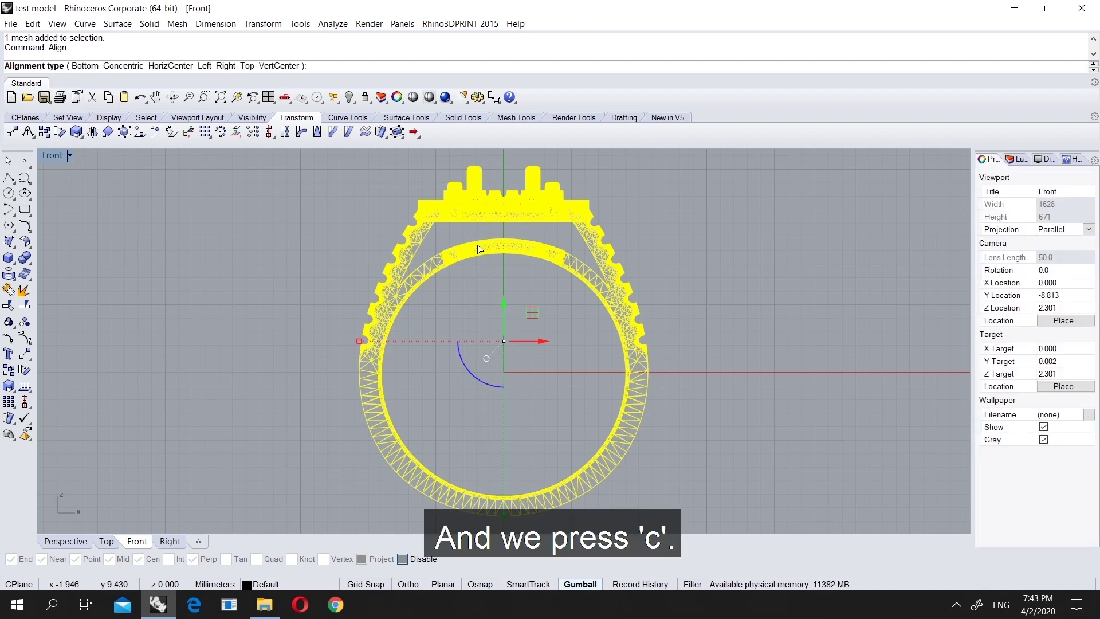
key("Return")
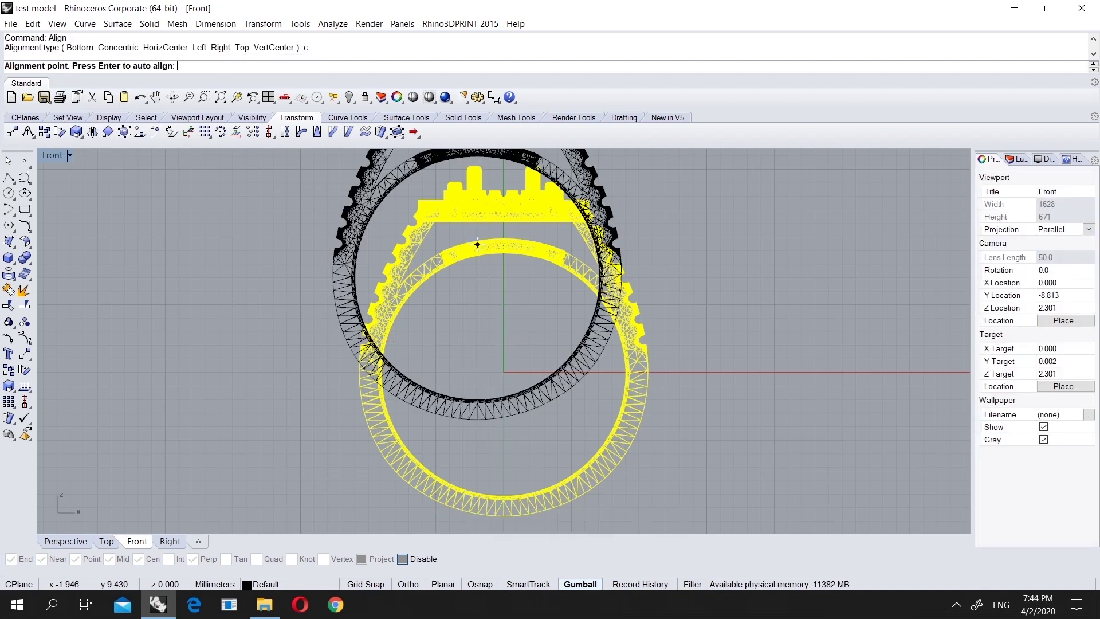
key("Return")
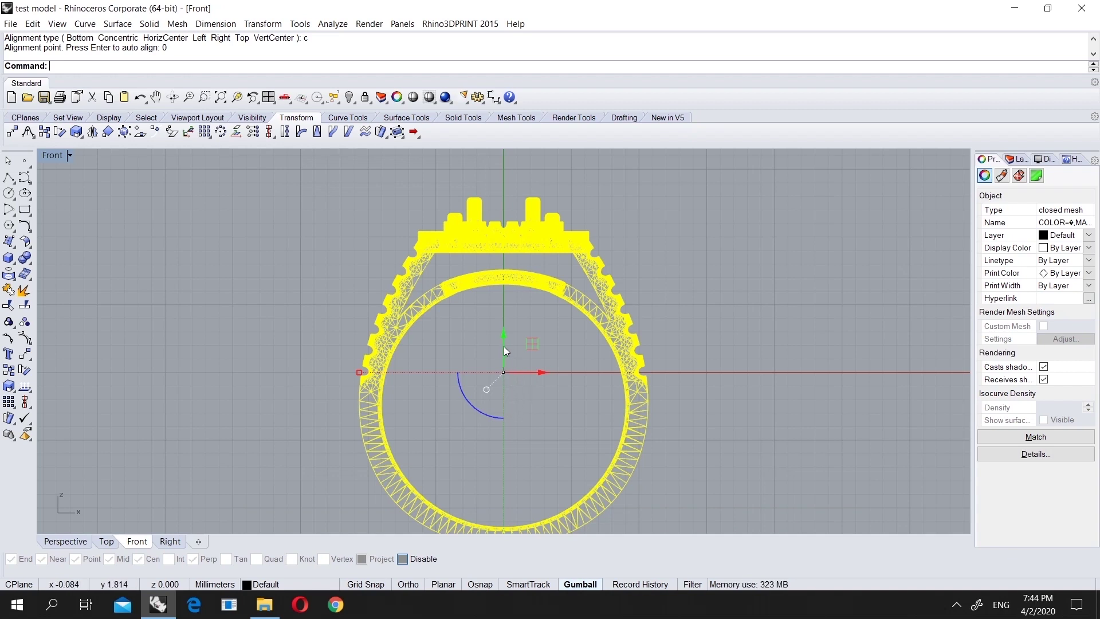
- Move the ring straight up above the origin with the gumball's green arrow
left_click_drag(504, 343, 477, 230)
left_click_drag(521, 418, 503, 325, "shift")
left_click(517, 403)
scroll(517, 403, "down", 5)
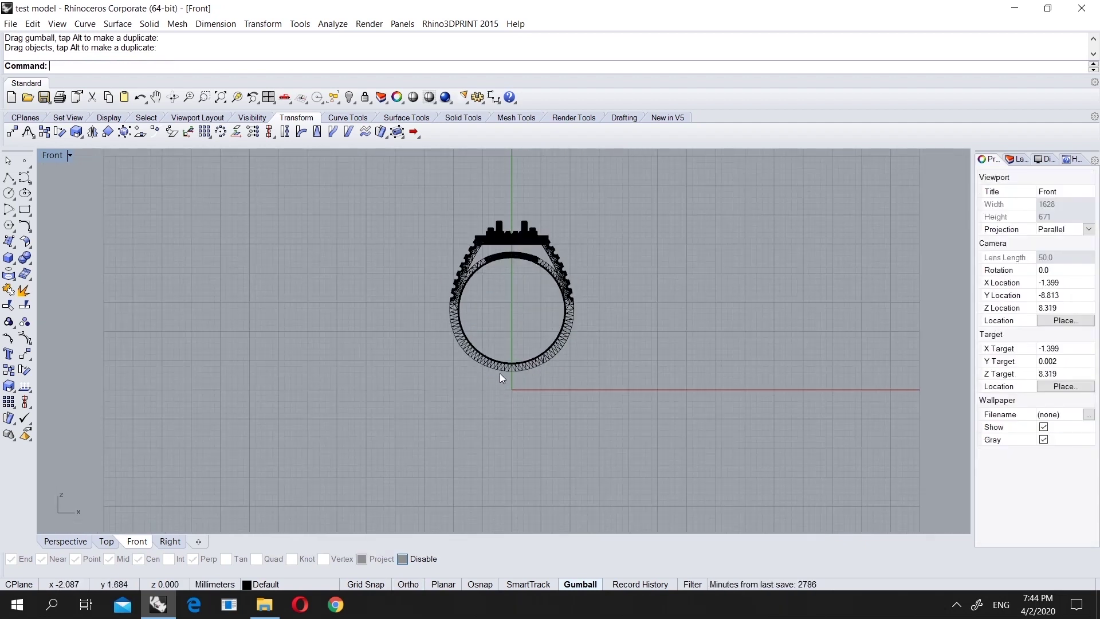
scroll(490, 345, "up", 3)
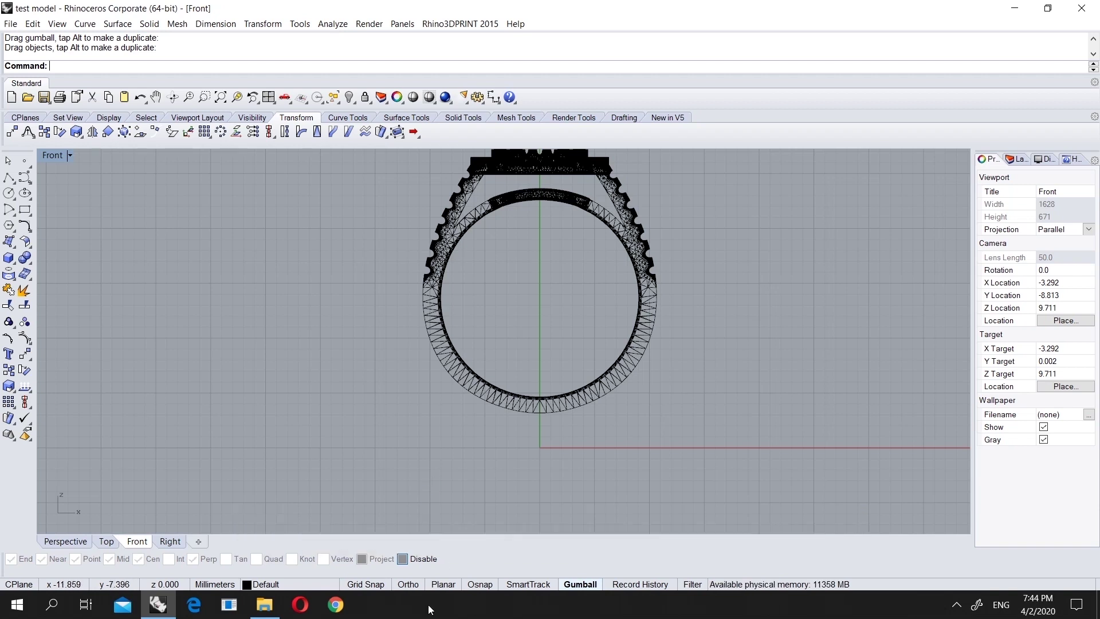
scroll(519, 338, "down", 4)
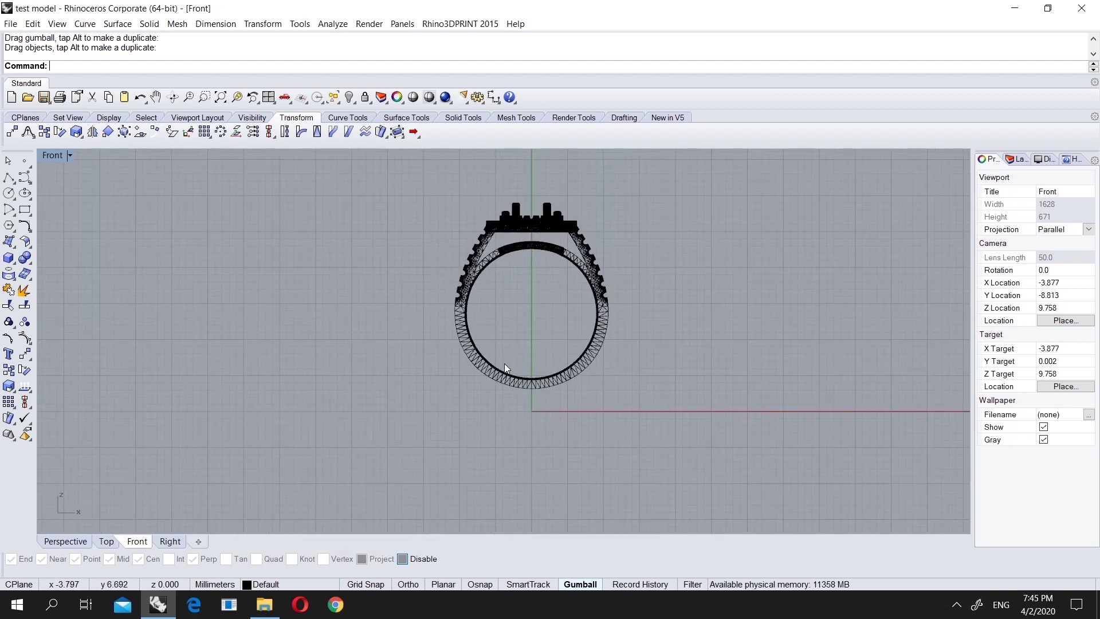
- Inspect the raised ring floating above the grid in the Perspective view
left_click(64, 541)
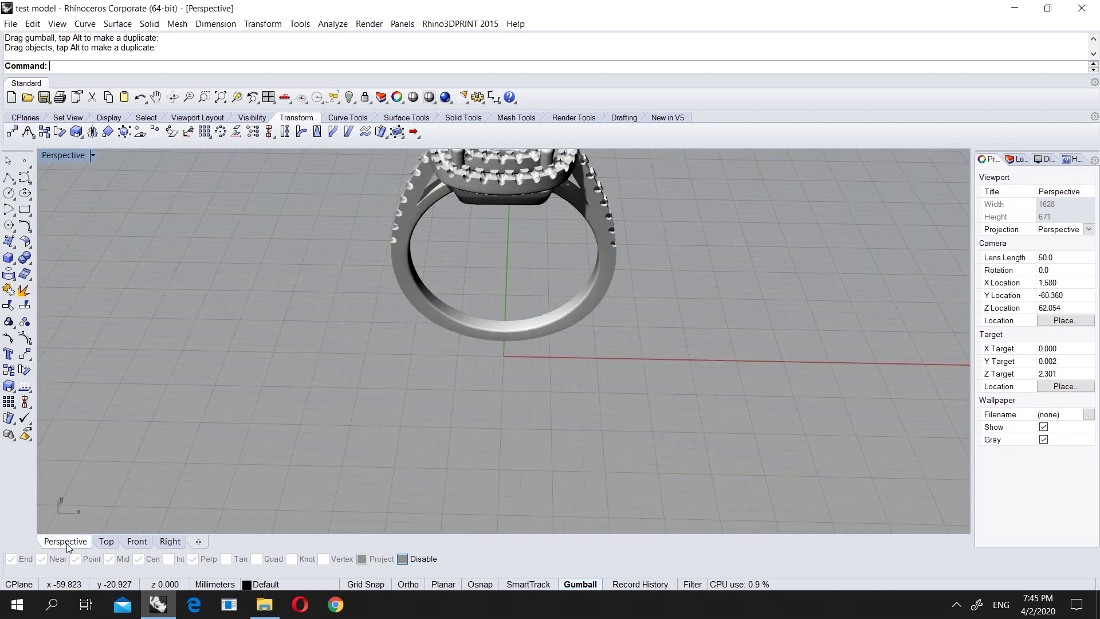
mouse_move(448, 404)
right_mouse_down()
mouse_move(467, 321)
mouse_move(447, 331)
right_mouse_up()
scroll(450, 332, "down", 3)
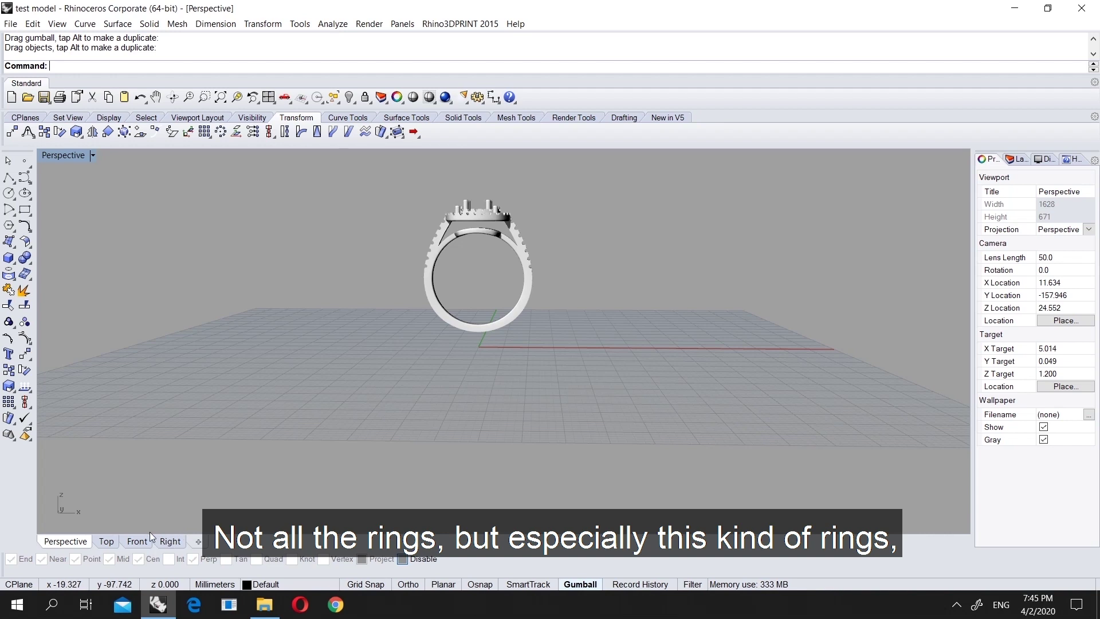
- Run BelSupport on the ring mesh with the One point to n points support type
type("BelSupport")
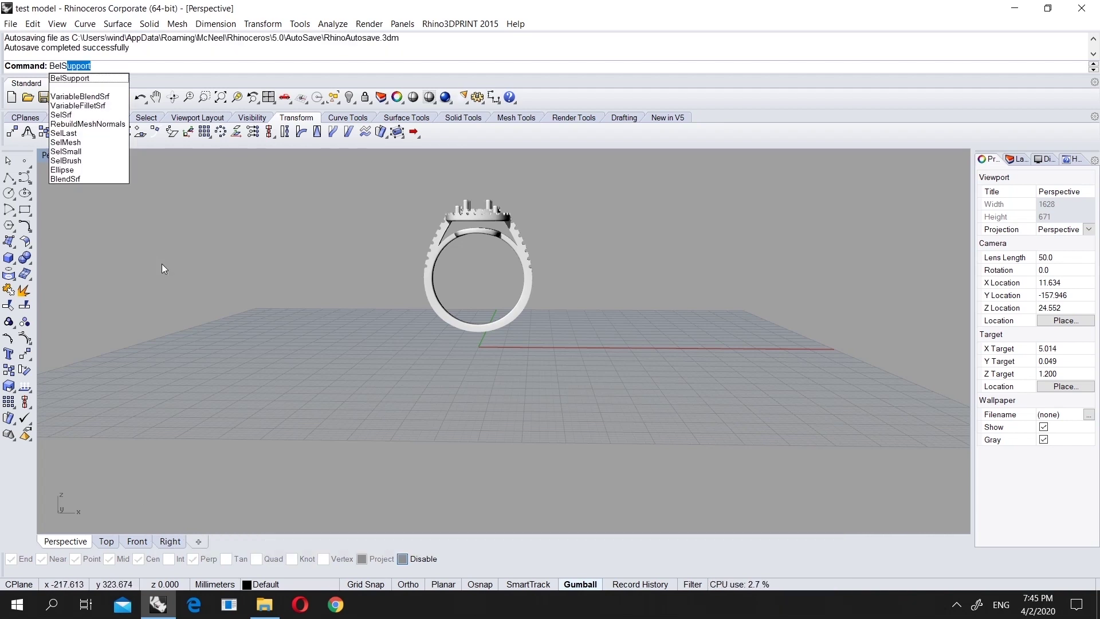
key("Return")
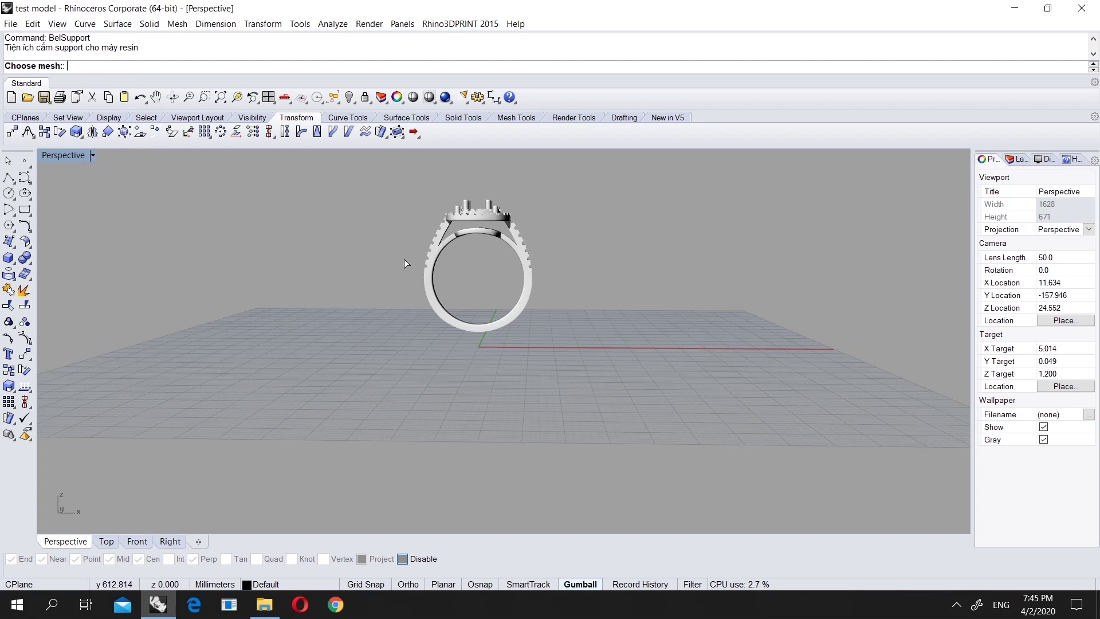
left_click(490, 231)
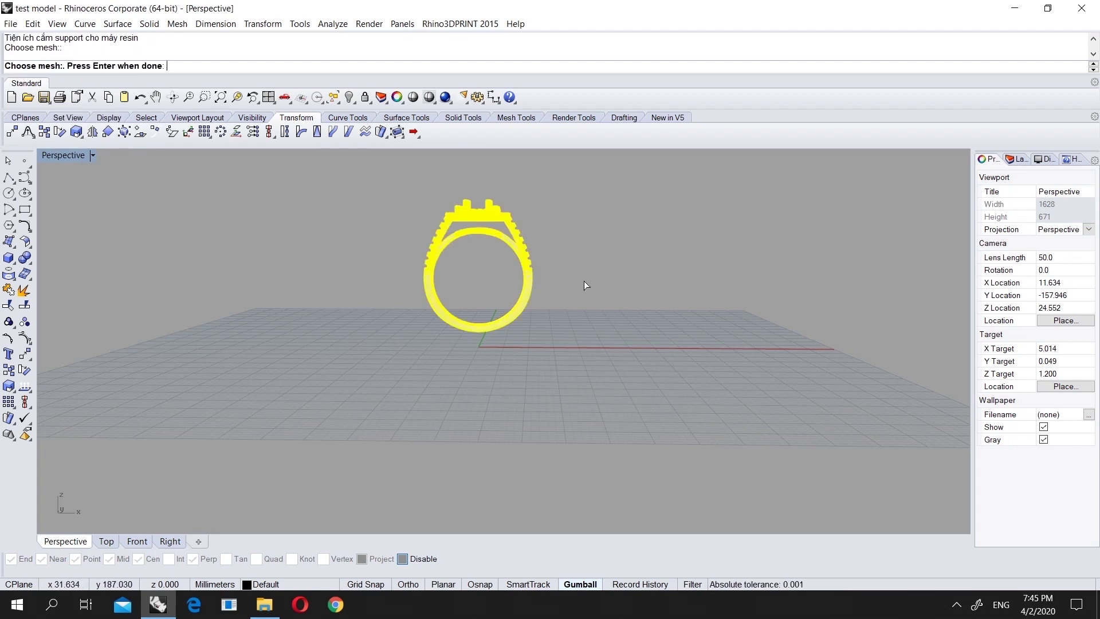
key("Return")
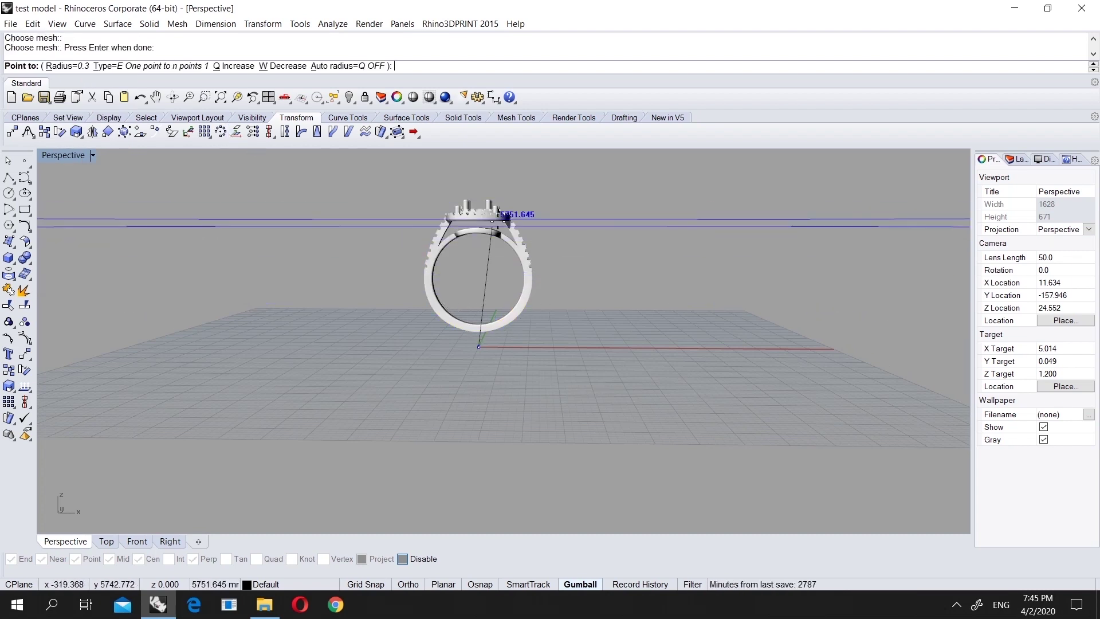
left_click(162, 67)
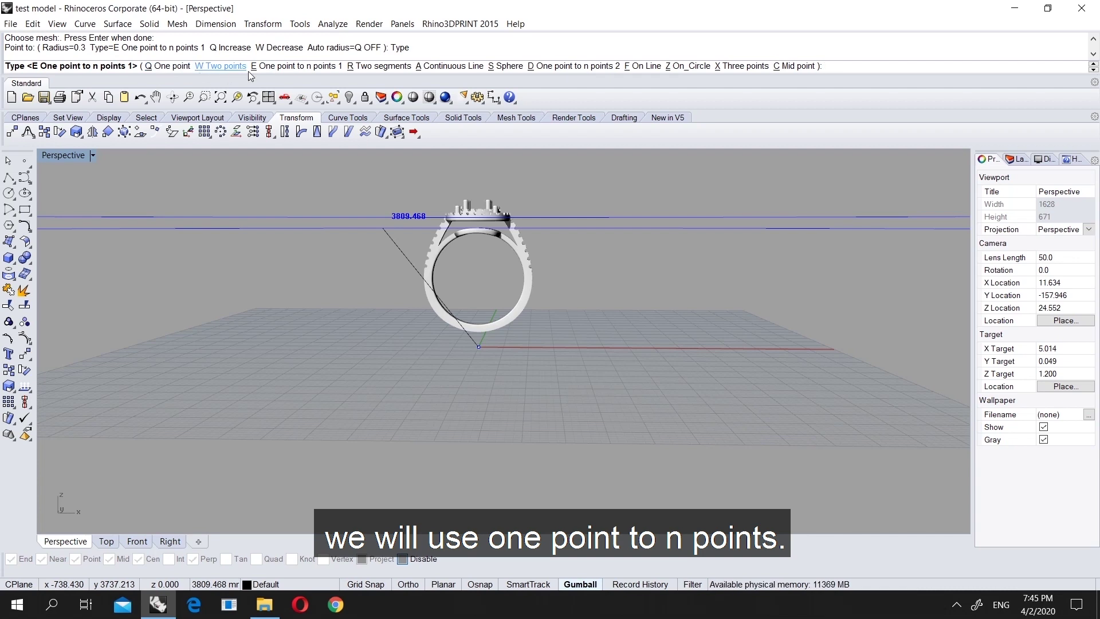
left_click(291, 67)
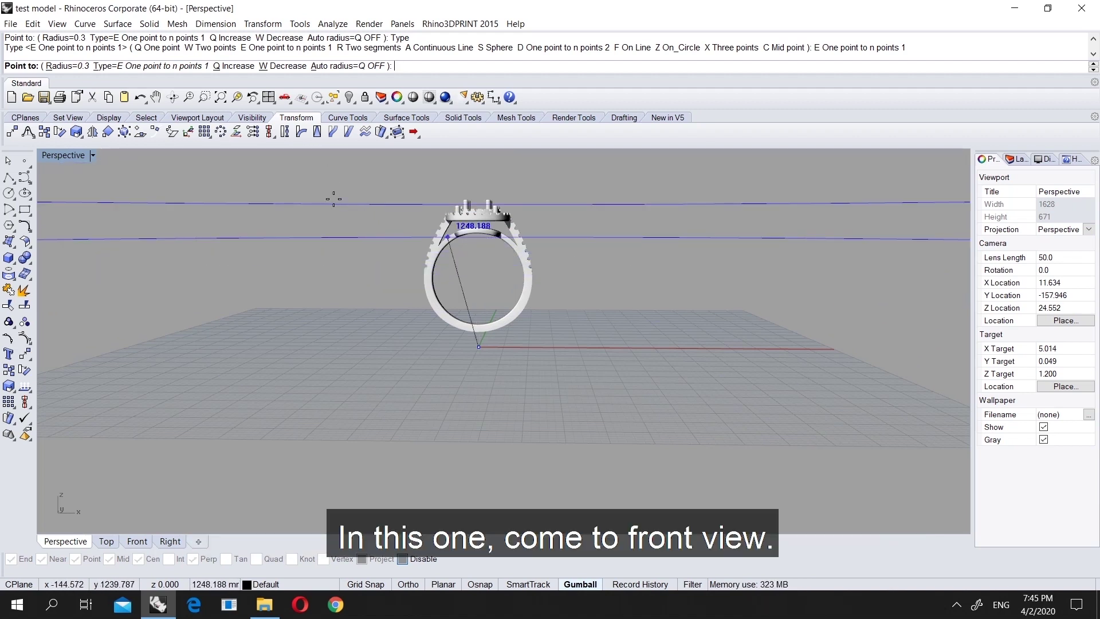
- In the Front view, set the support radius to 0.6 and place the vertical trunk under the ring
left_click(138, 542)
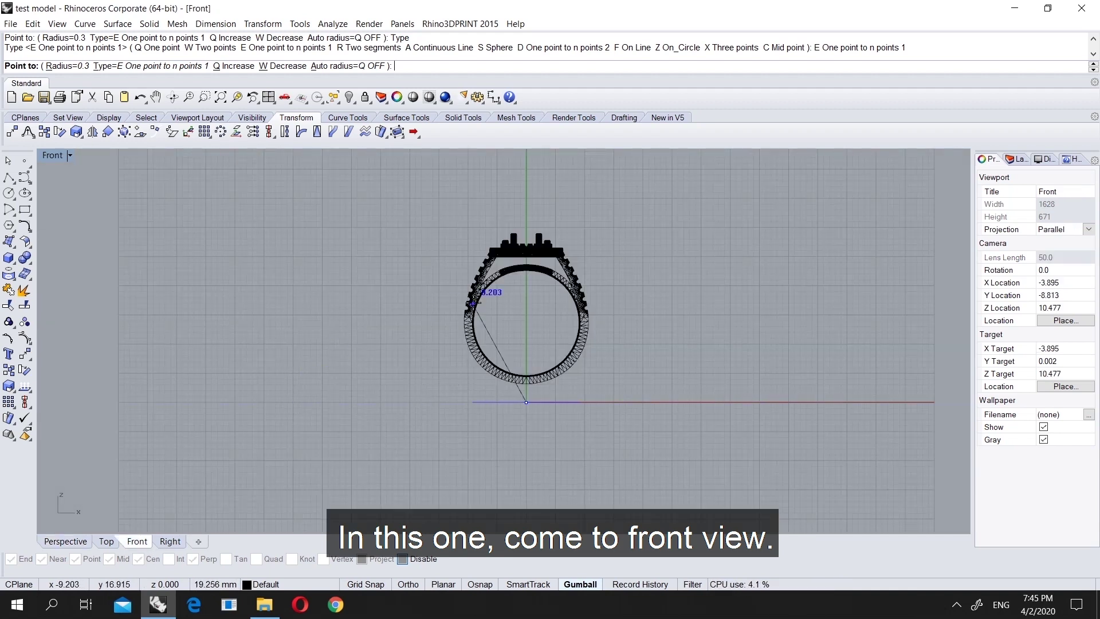
left_click(80, 69)
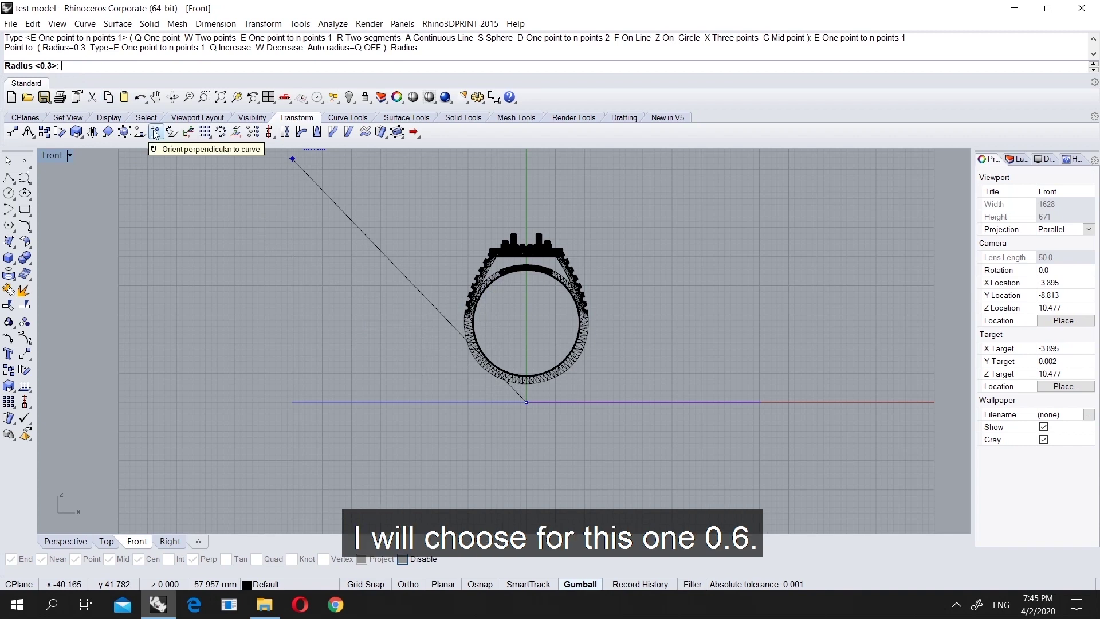
key("Return")
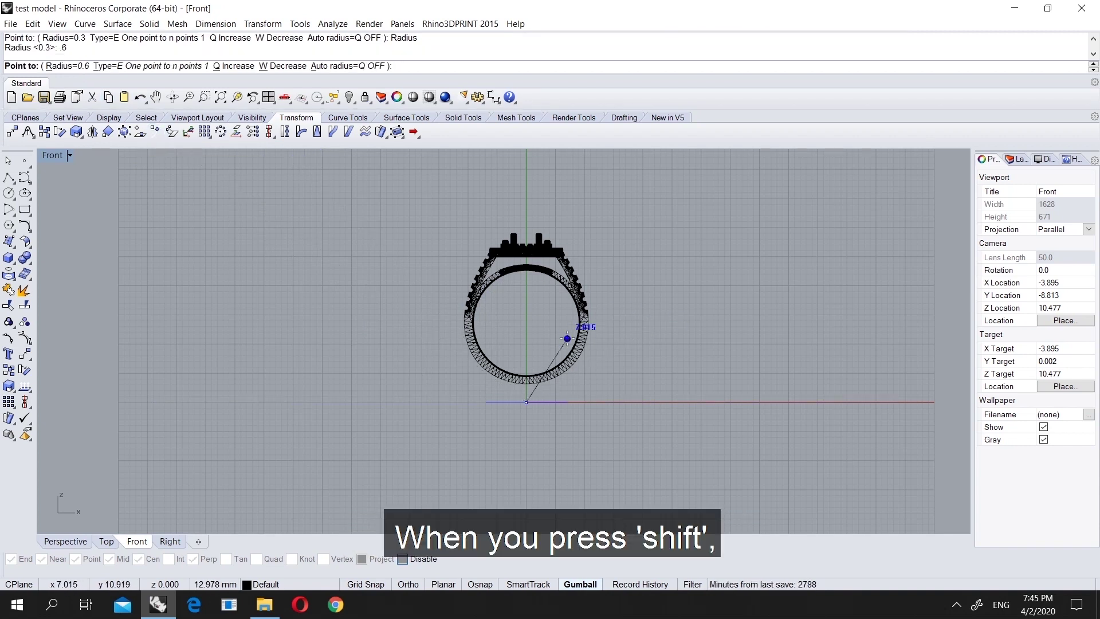
key("shift")
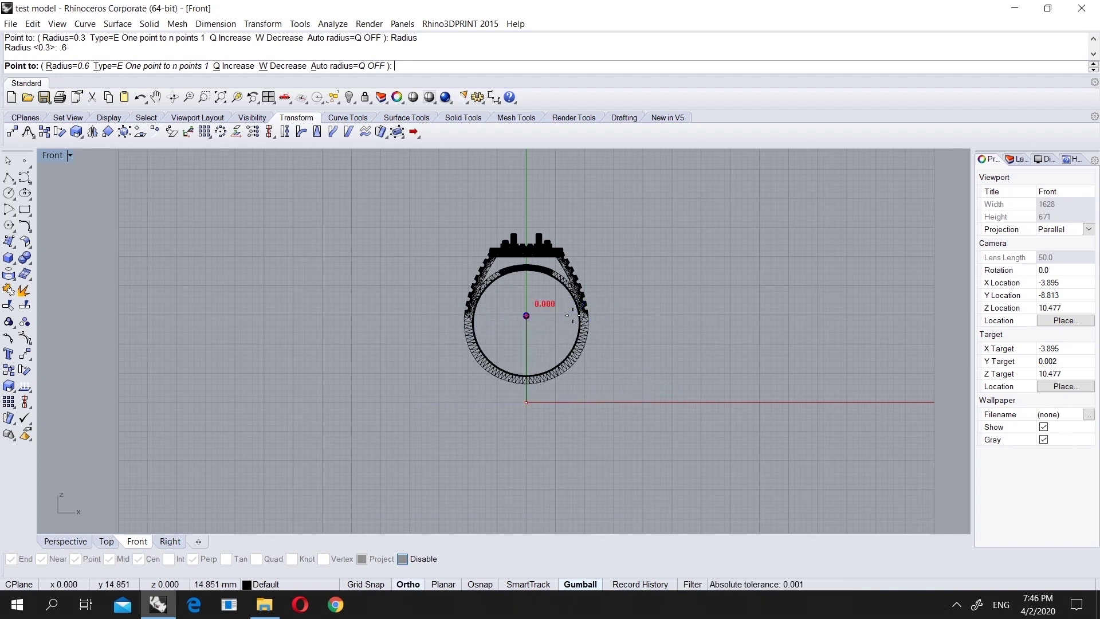
scroll(526, 365, "up", 3)
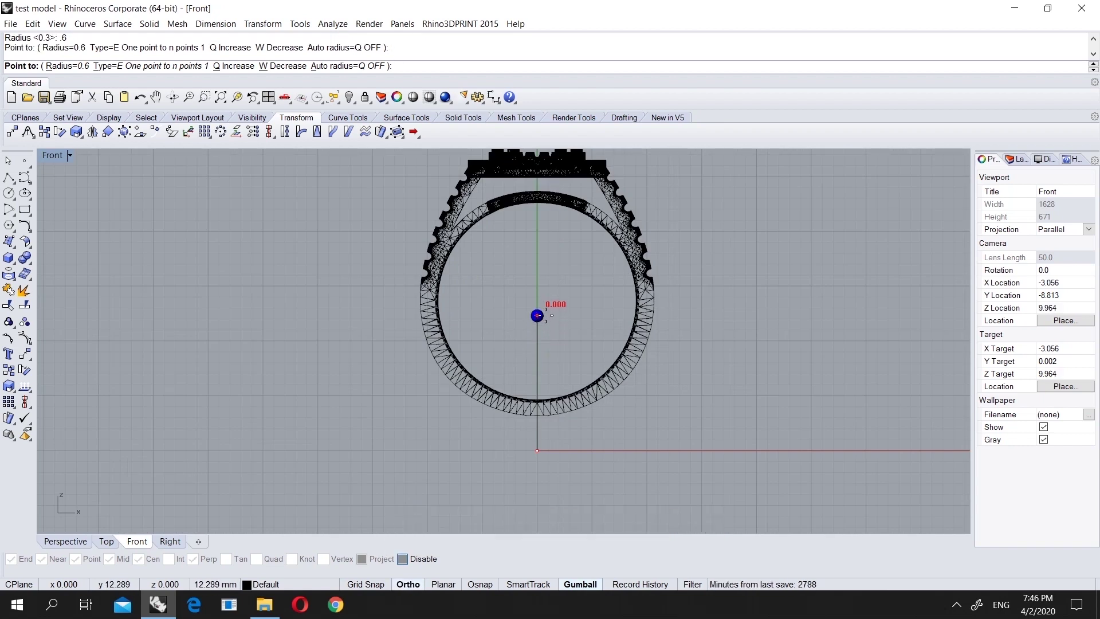
key("F8")
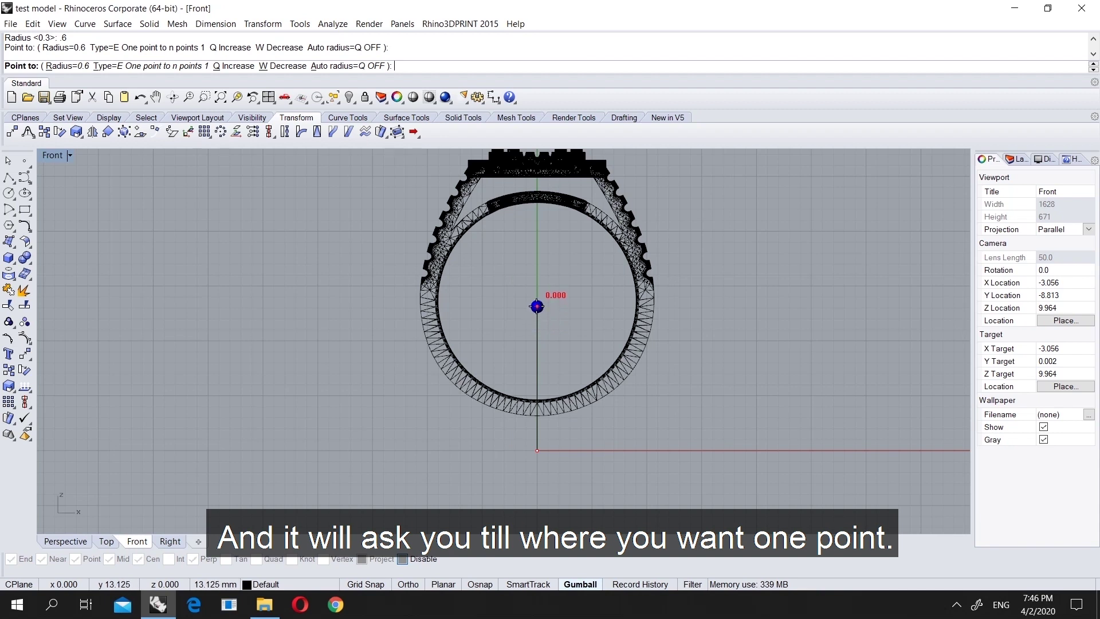
left_click(538, 309)
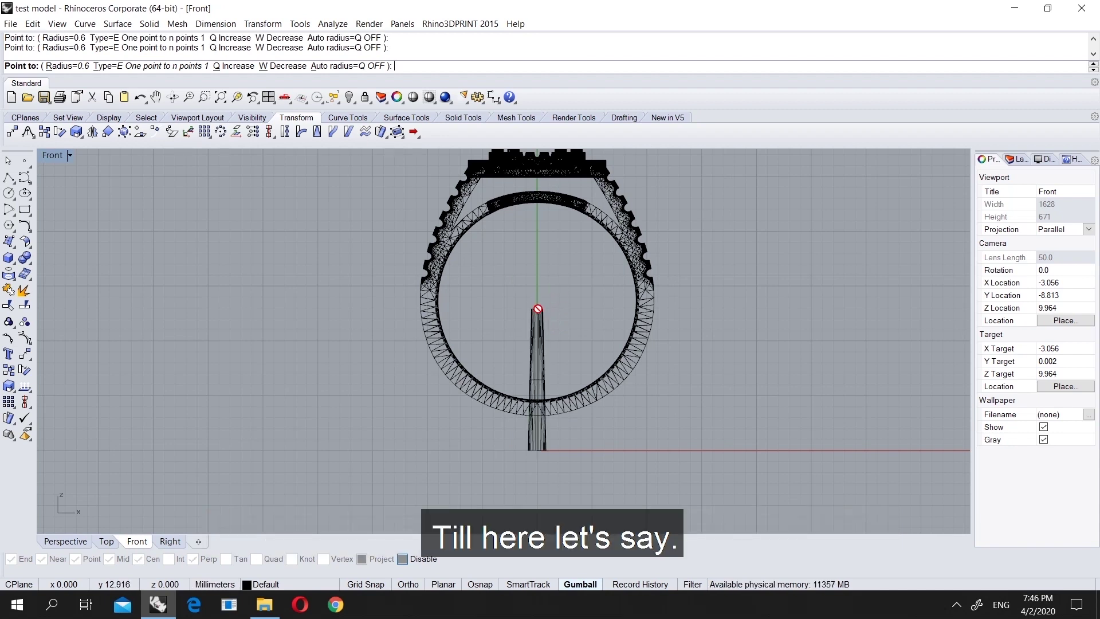
- In Perspective, close in on the ring and pick the first contact point on it
left_click(75, 541)
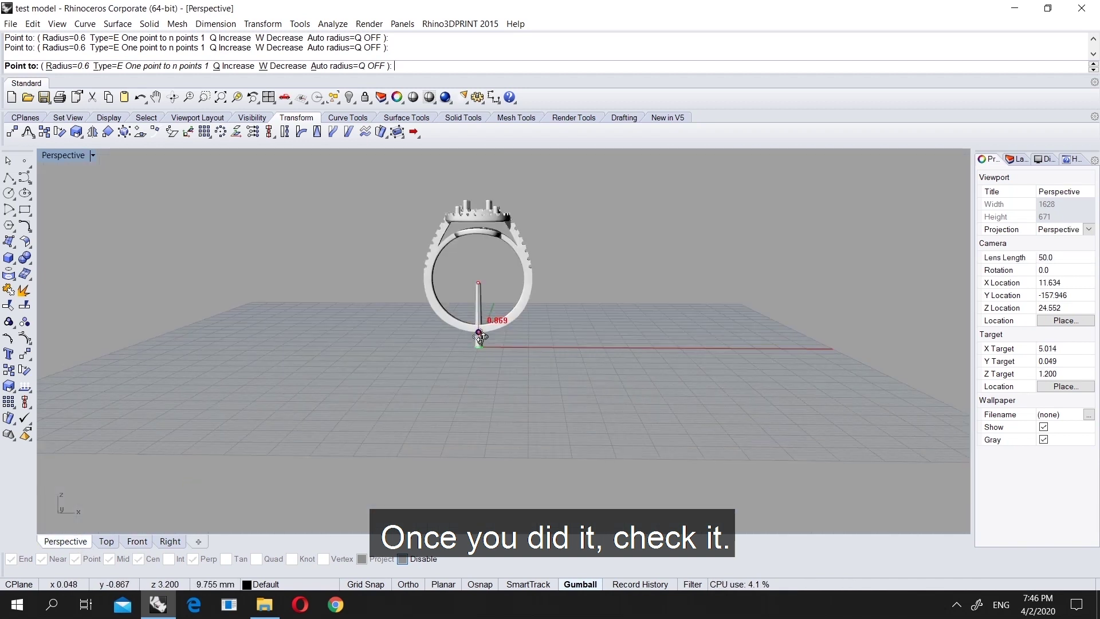
right_click_drag(504, 319, 467, 393)
scroll(487, 329, "up", 5)
scroll(488, 329, "up", 3)
right_click_drag(488, 330, 508, 318)
scroll(434, 279, "down", 3)
scroll(498, 317, "down", 8)
left_click(458, 309)
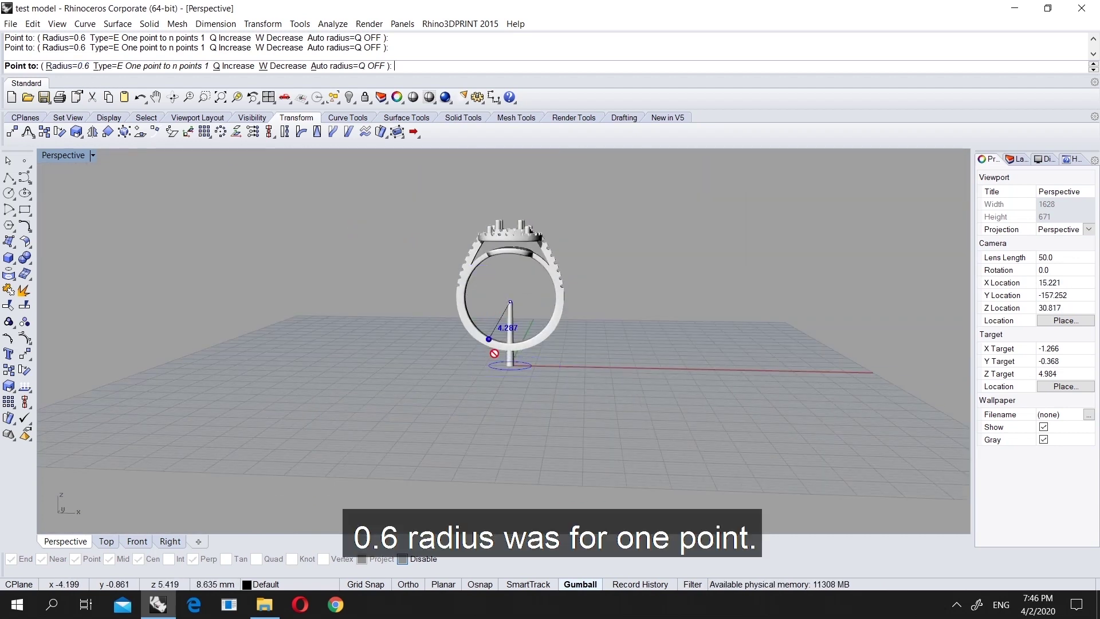
scroll(503, 351, "up", 6)
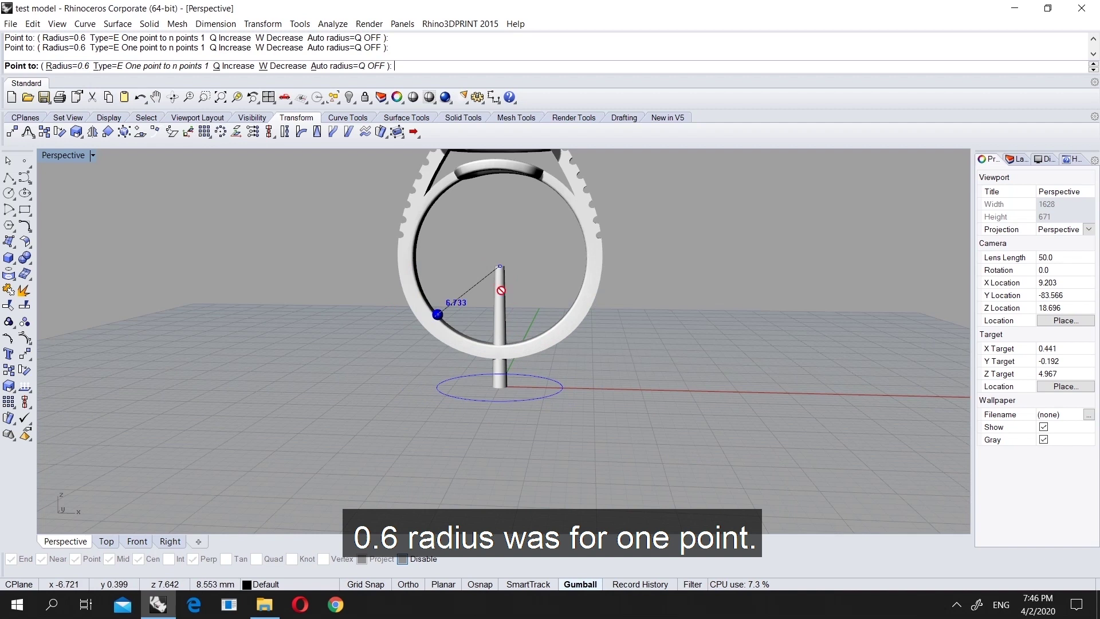
- Set the branch radius to 0.3 and place two contact points on the ring's setting
left_click(67, 66)
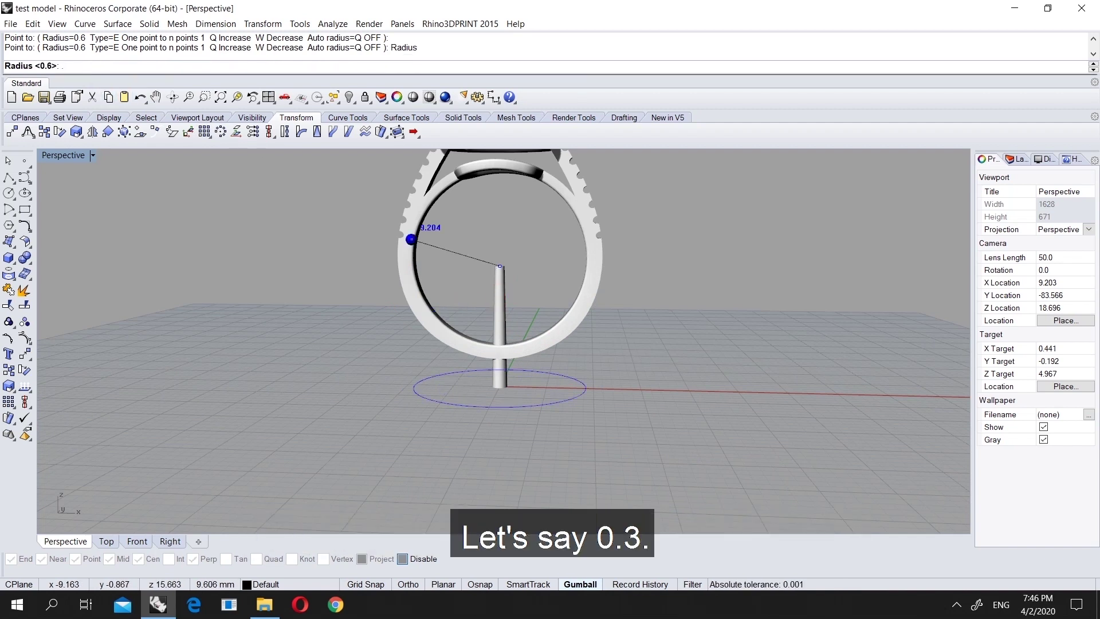
key("Return")
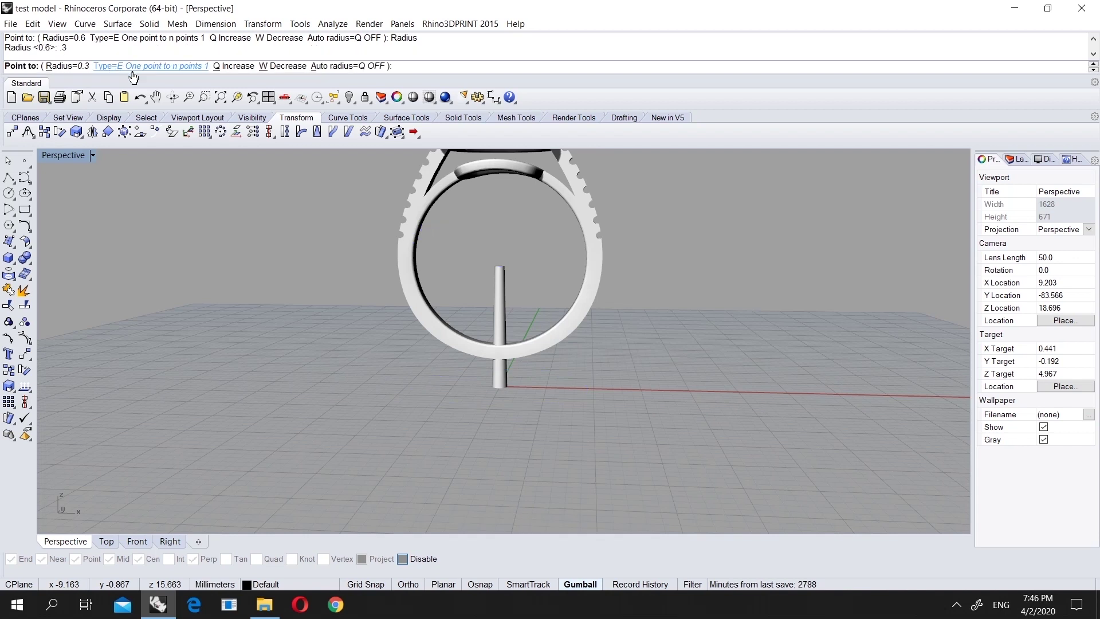
right_click_drag(491, 184, 375, 444)
scroll(492, 276, "up", 5)
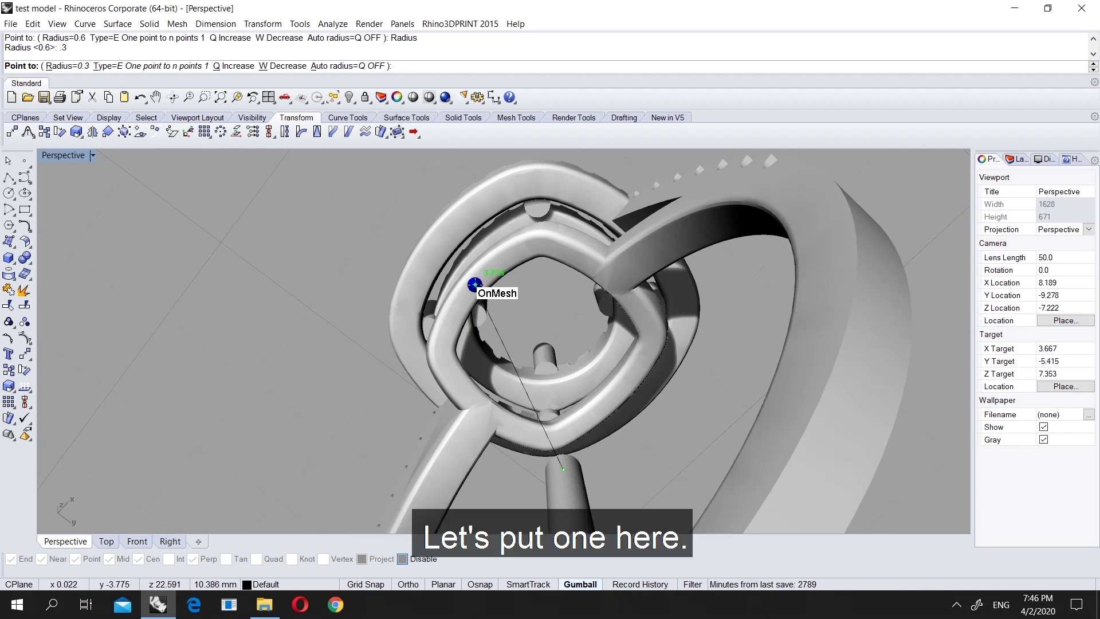
left_click(475, 284)
right_click_drag(445, 364, 407, 350)
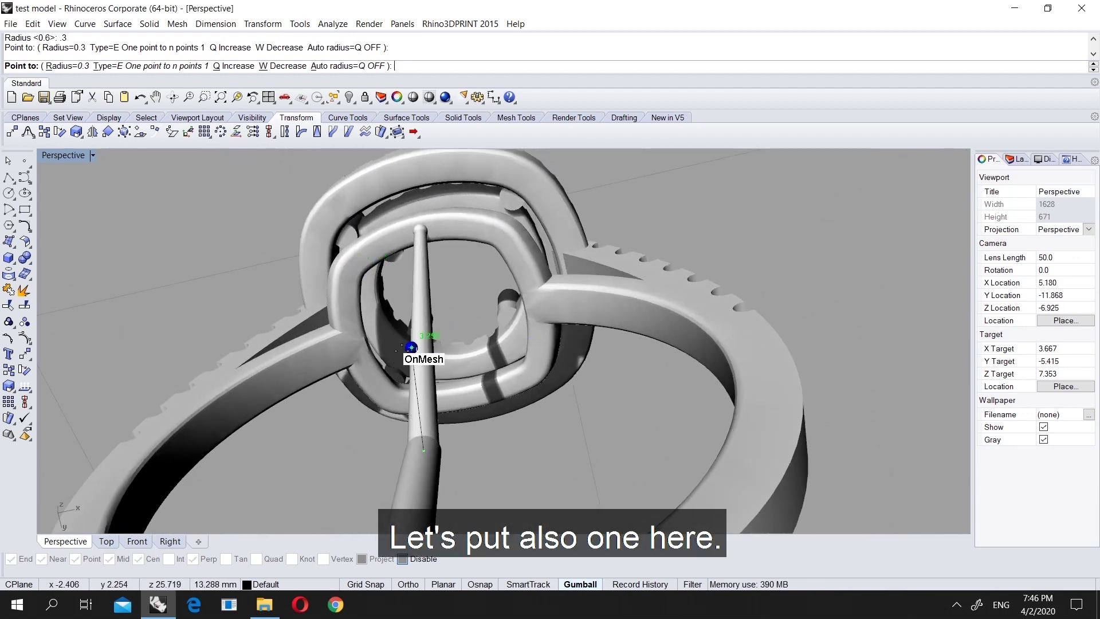
left_click(349, 345)
- Orbit around the ring to check the new branches, then finish the support command
right_click_drag(378, 301, 411, 274)
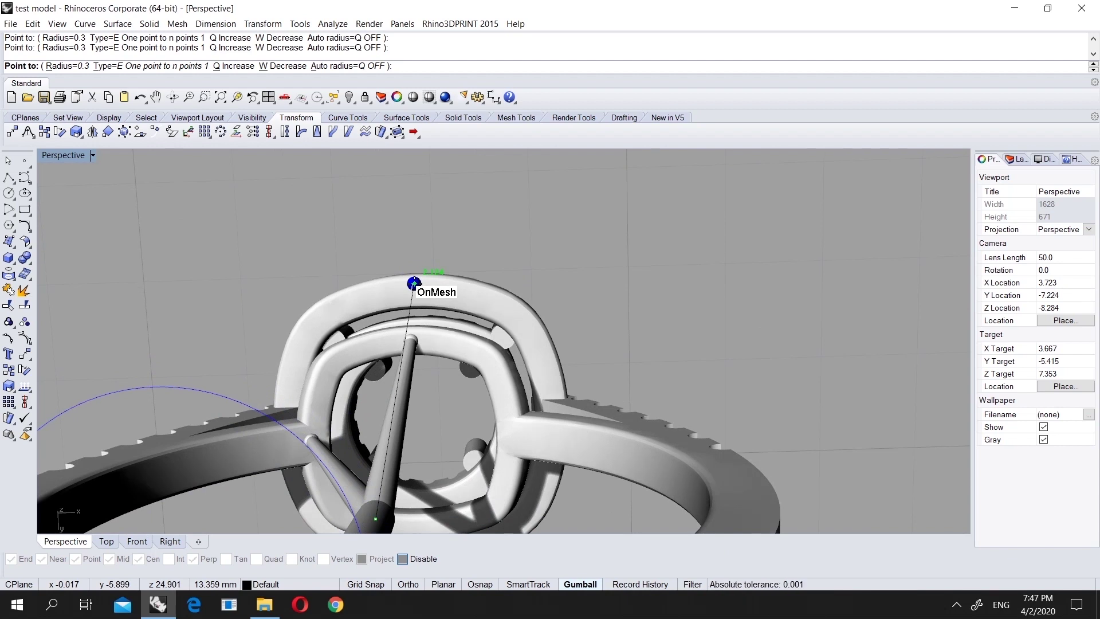
right_click_drag(412, 302, 484, 333)
scroll(367, 368, "down", 5)
scroll(466, 258, "up", 6)
scroll(490, 218, "up", 5)
scroll(362, 276, "down", 5)
right_click_drag(363, 276, 369, 319)
scroll(258, 379, "down", 2)
right_click_drag(257, 383, 344, 319)
scroll(344, 319, "down", 3)
right_click_drag(266, 390, 278, 423)
key("Escape")
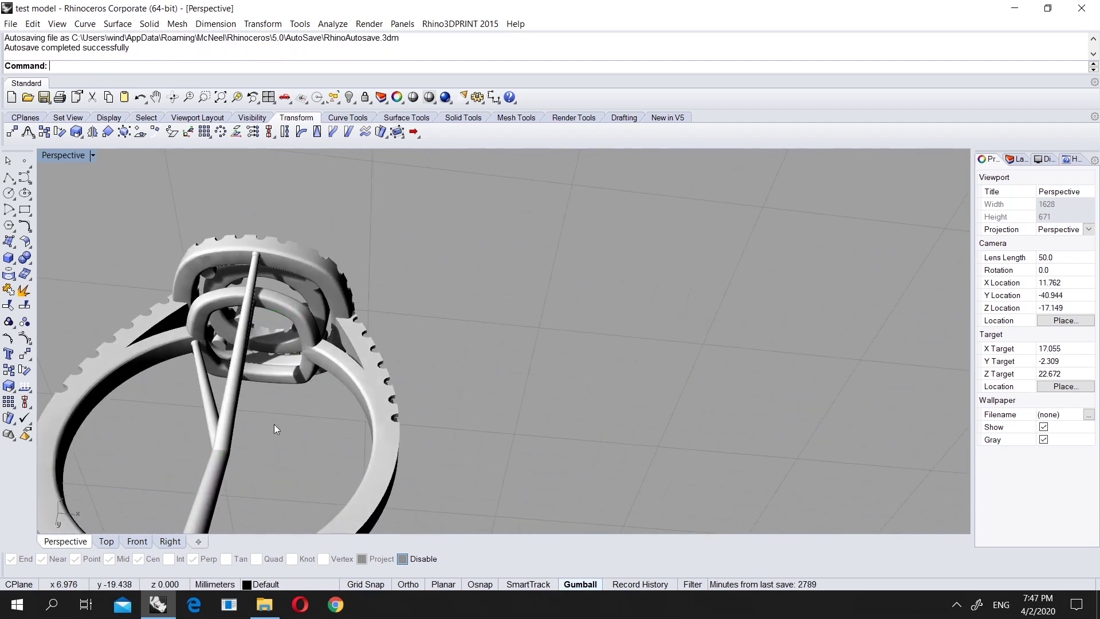
- Orbit to a side view of the upright ring and select the first diagonal branch support
right_click_drag(273, 406, 189, 505)
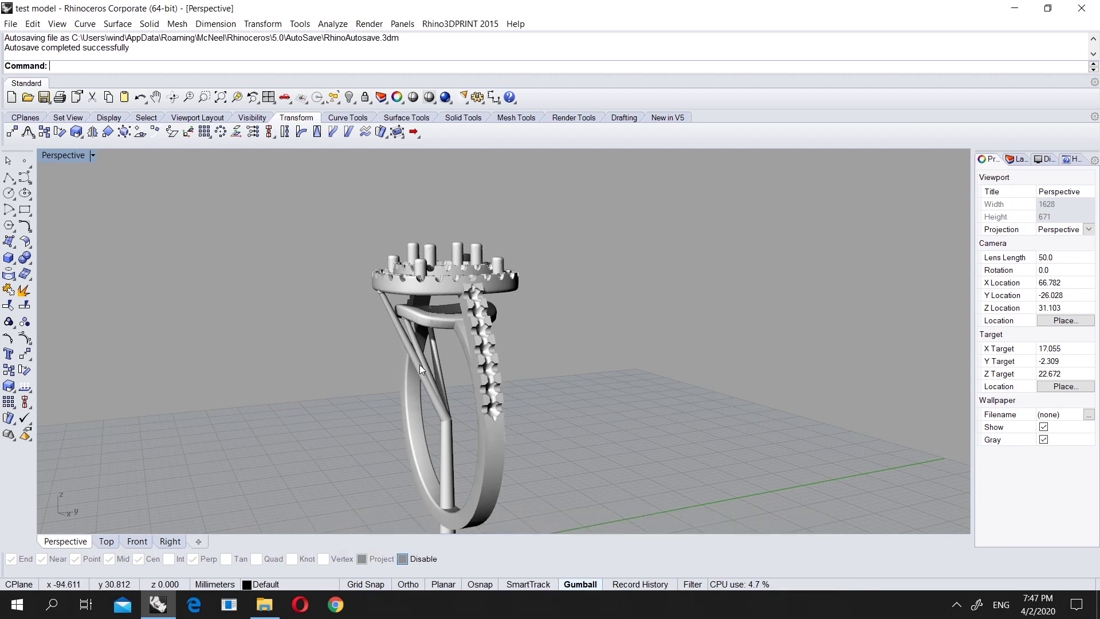
scroll(408, 341, "up", 3)
scroll(408, 342, "up", 2)
left_click(412, 351)
- Add the second diagonal branch support to the selection and turn to a side-on view
left_click(424, 339, "shift")
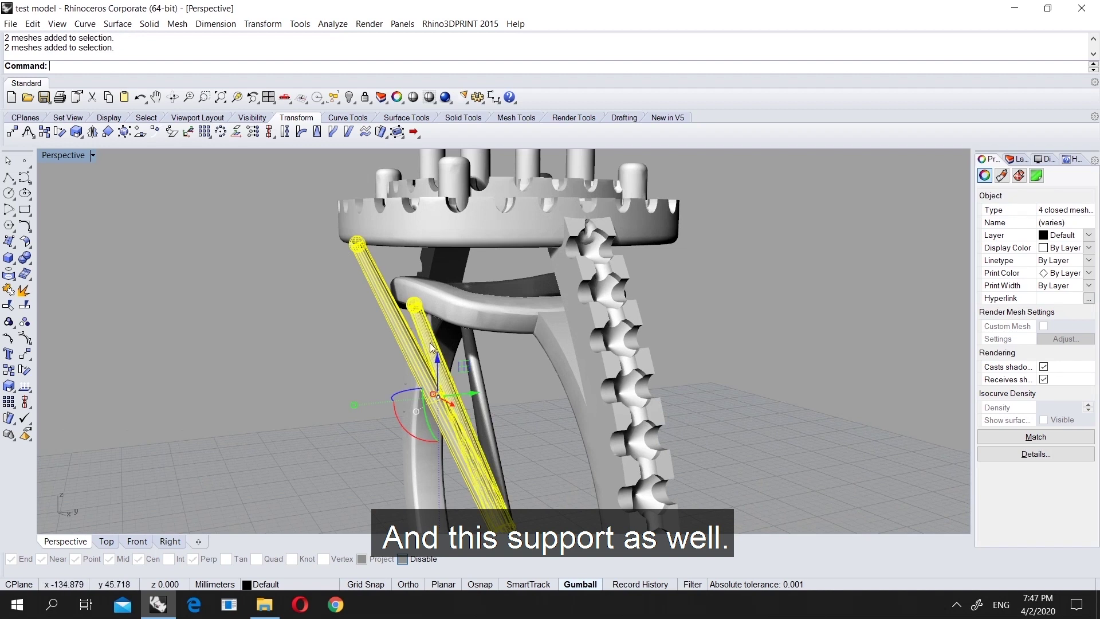
scroll(450, 385, "down", 5)
right_click_drag(477, 396, 404, 387)
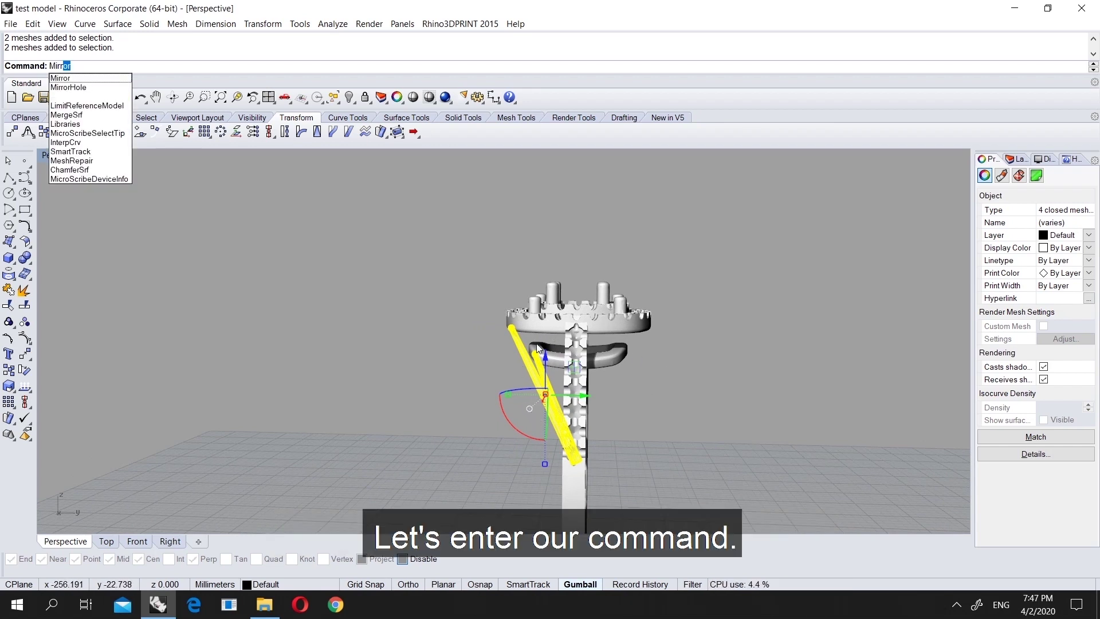
- Mirror both supports through the origin with an Ortho-constrained plane, then deselect them
key("Return")
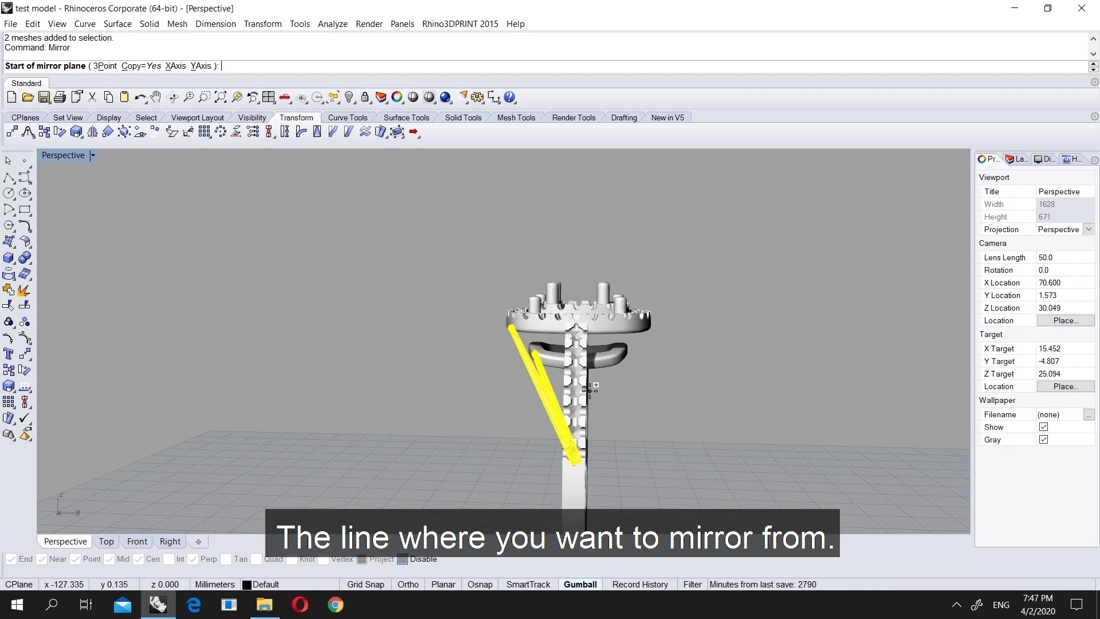
type("0")
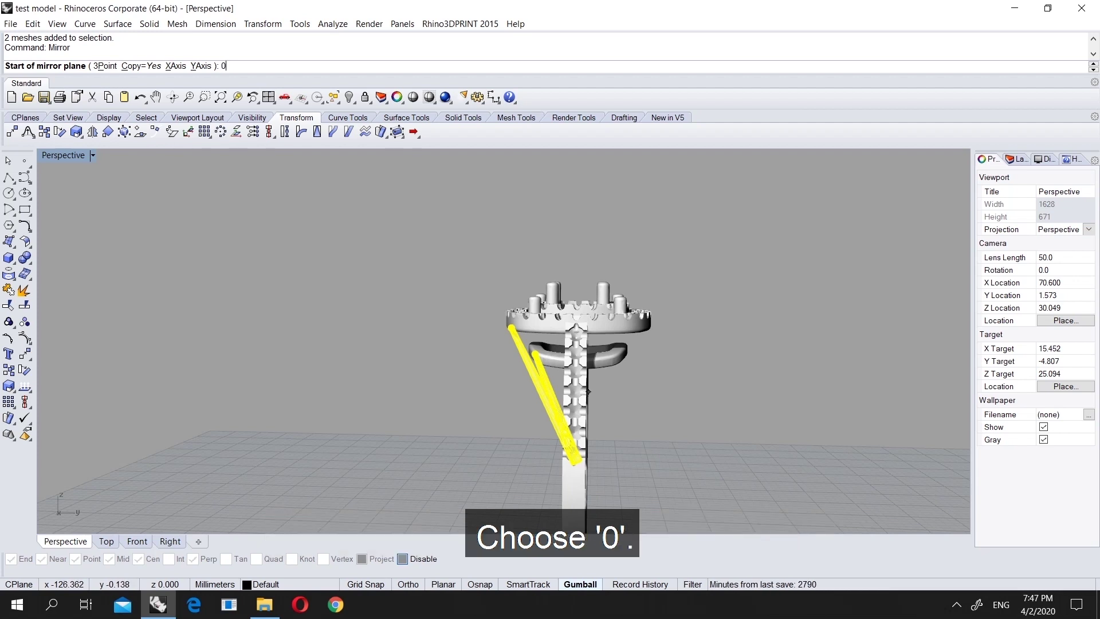
key("Return")
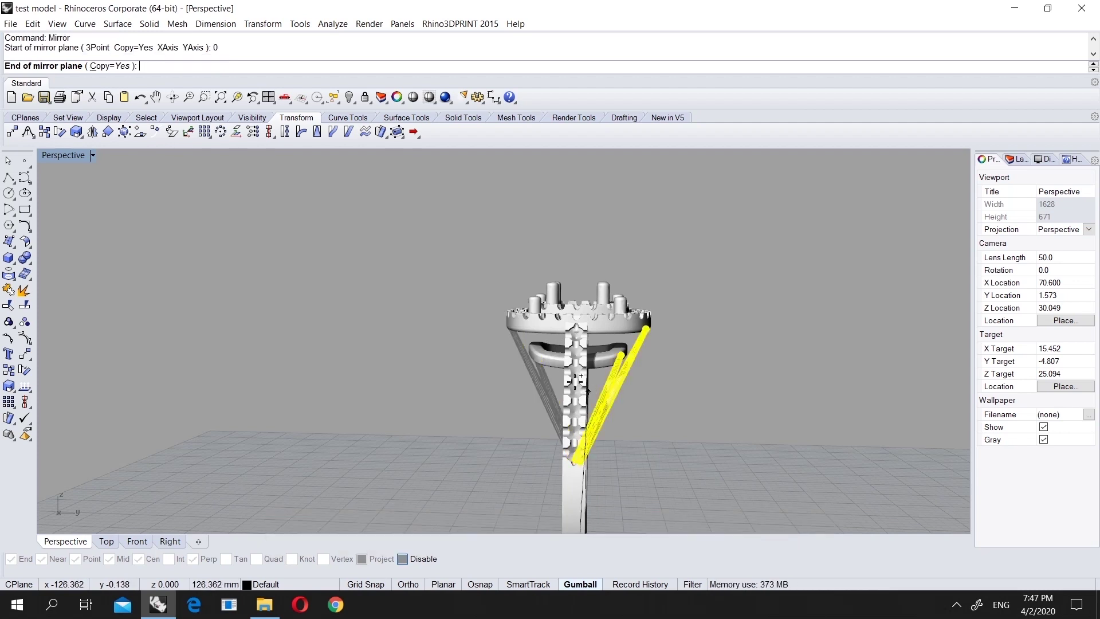
scroll(578, 373, "down", 3)
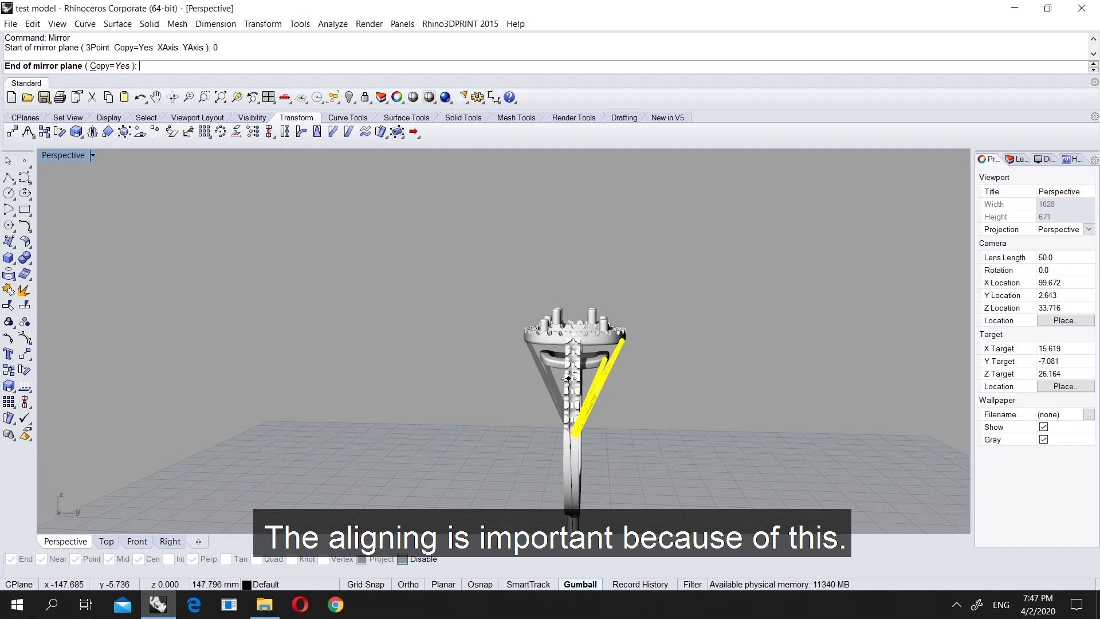
right_click_drag(570, 377, 568, 345)
scroll(580, 365, "up", 5)
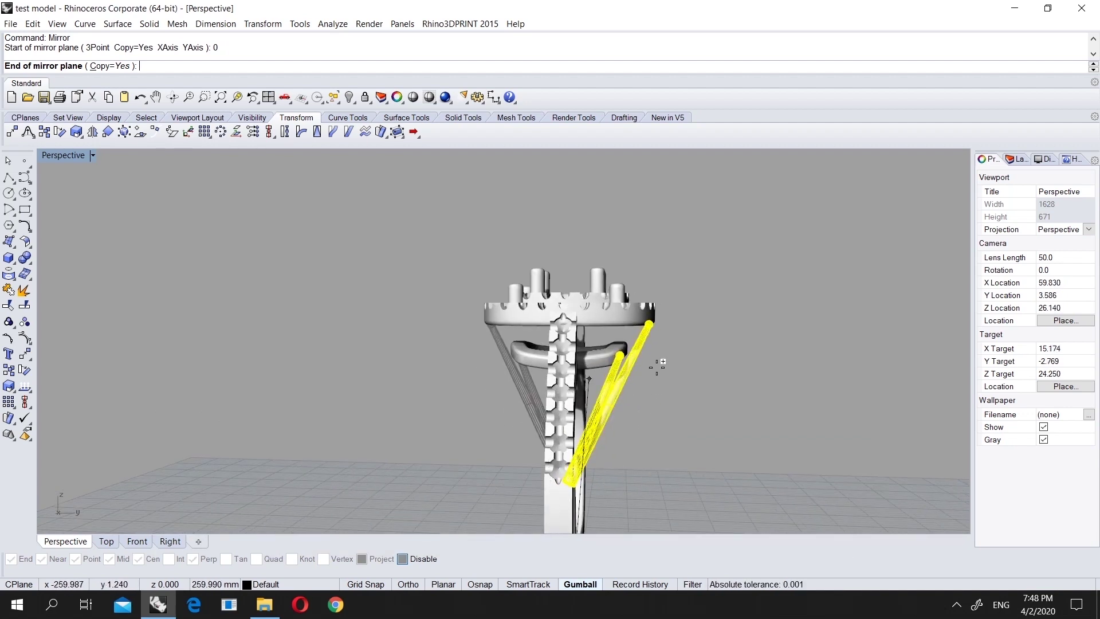
key("shift")
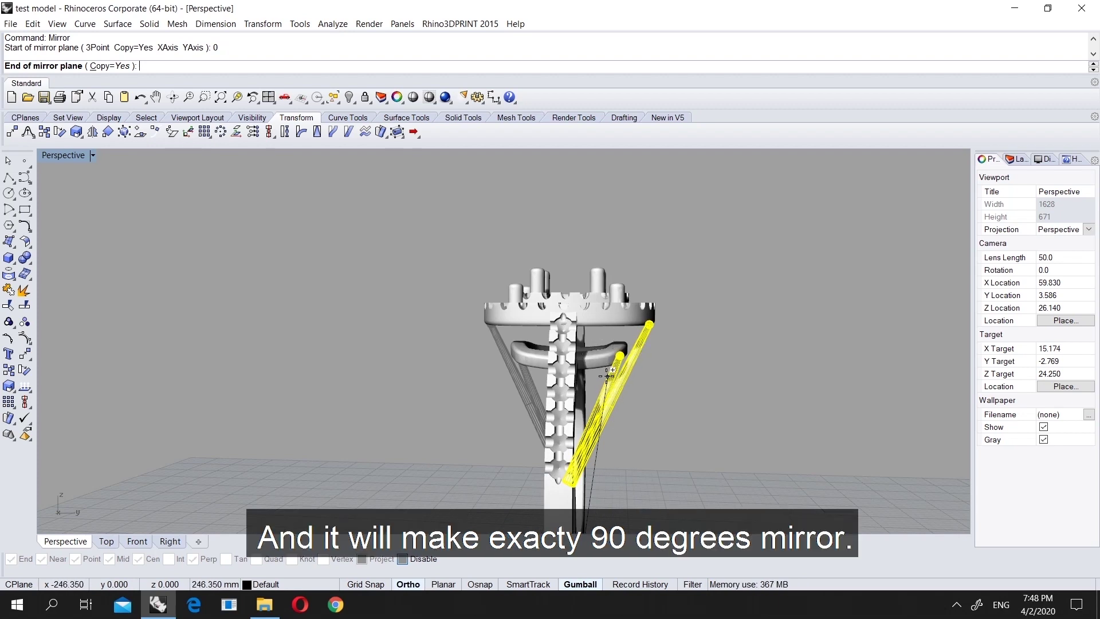
left_click(607, 374)
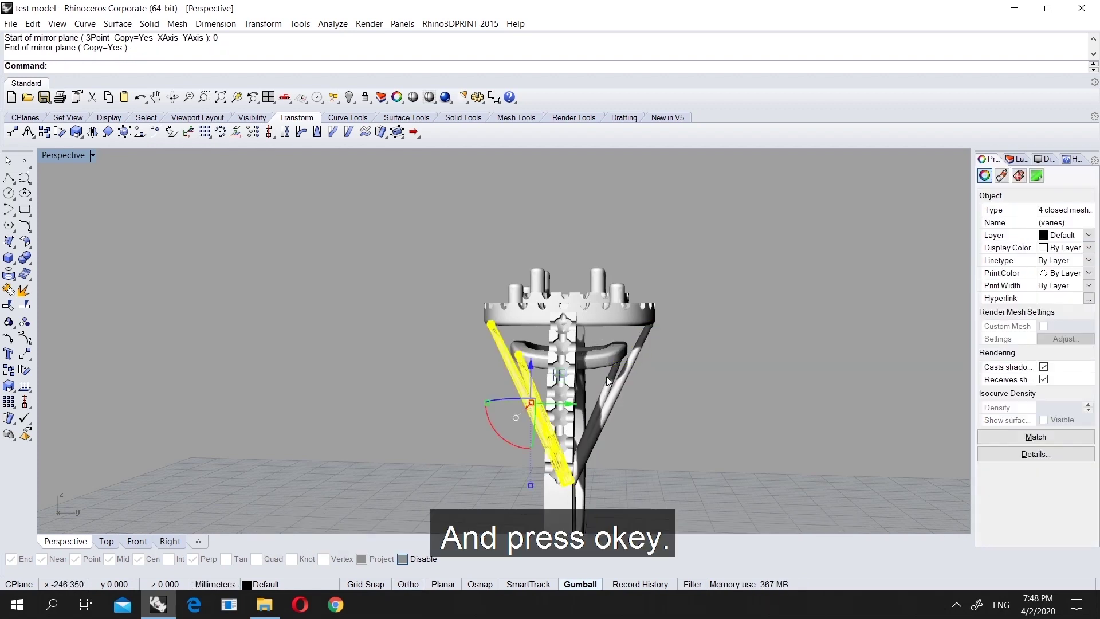
left_click(640, 454)
right_click_drag(646, 435, 753, 428)
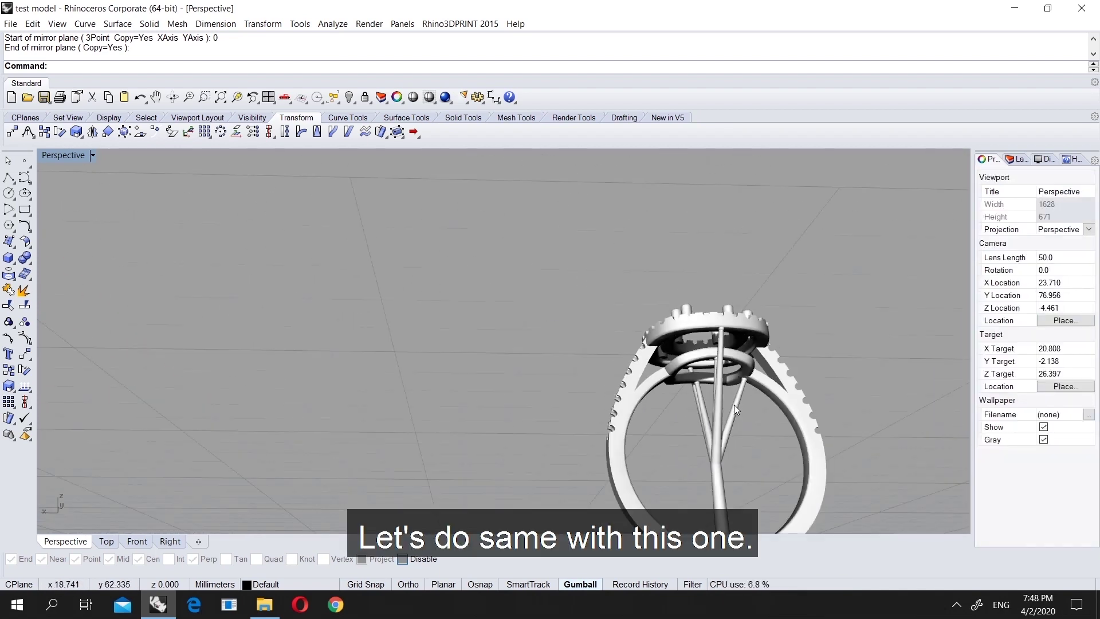
- Mirror the remaining branch support across a vertical plane at origin 0, forming a symmetric Y
left_click(737, 404)
type("Mirror")
key("Return")
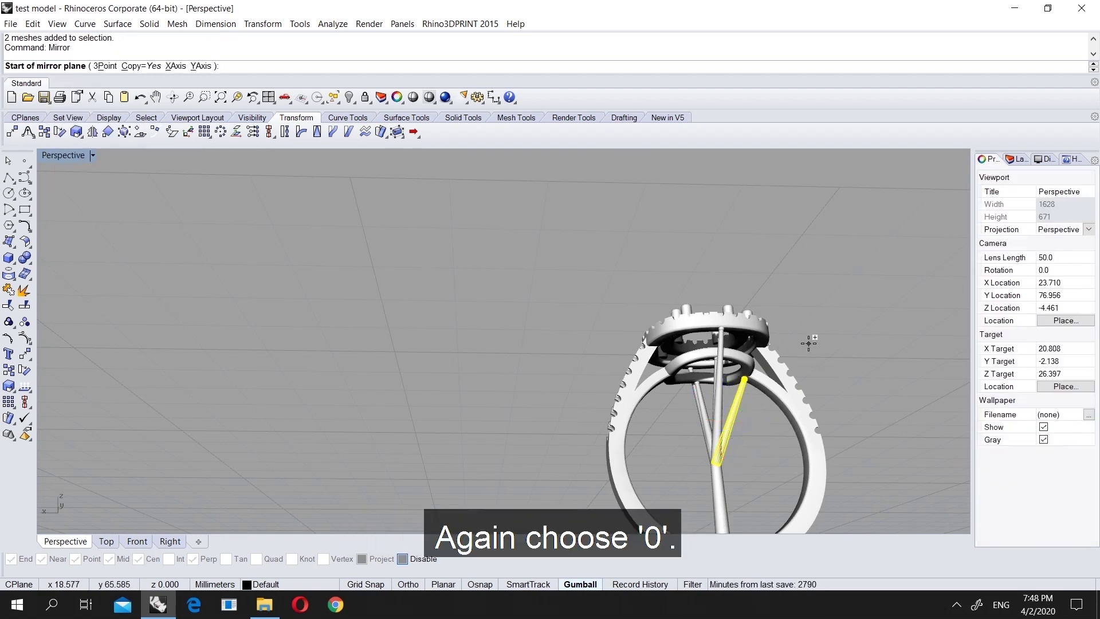
key("Return")
scroll(745, 389, "down", 5)
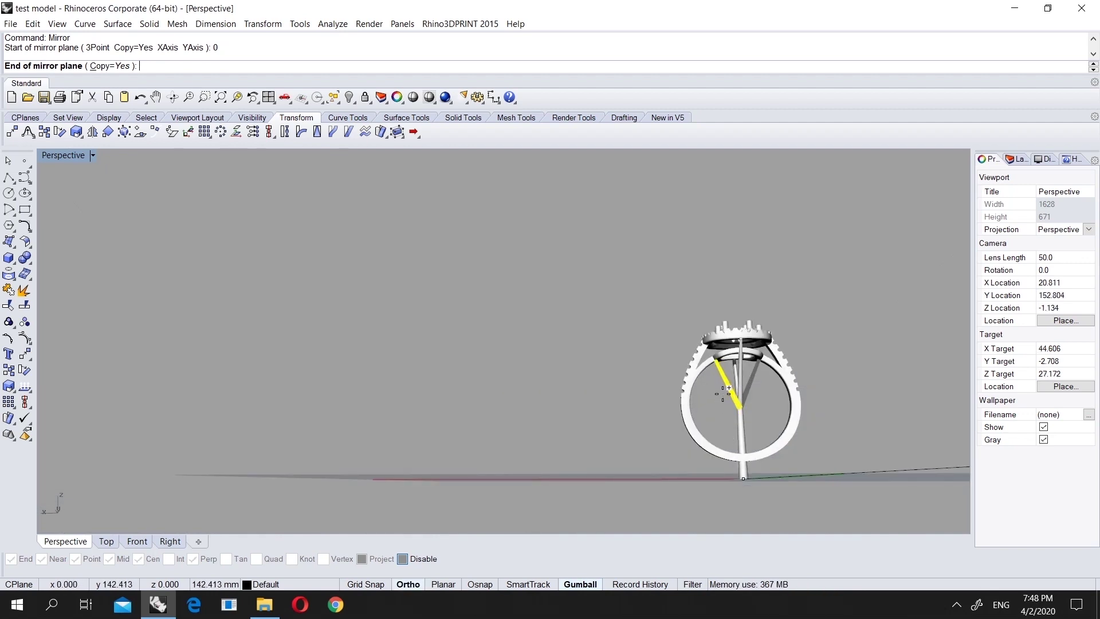
right_click_drag(729, 395, 733, 402)
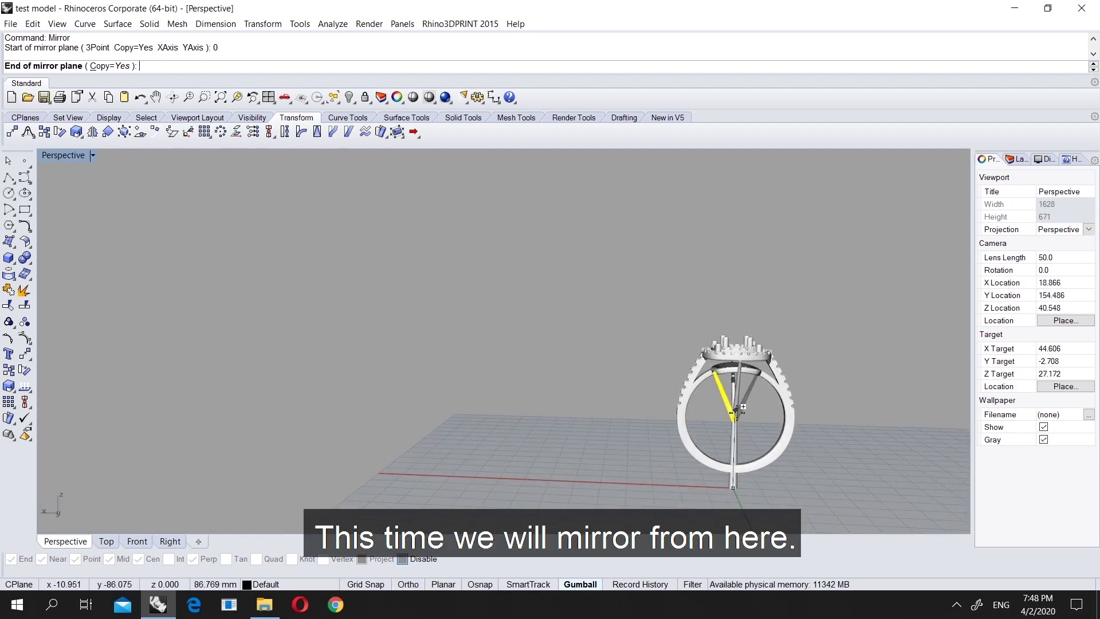
scroll(739, 426, "up", 6)
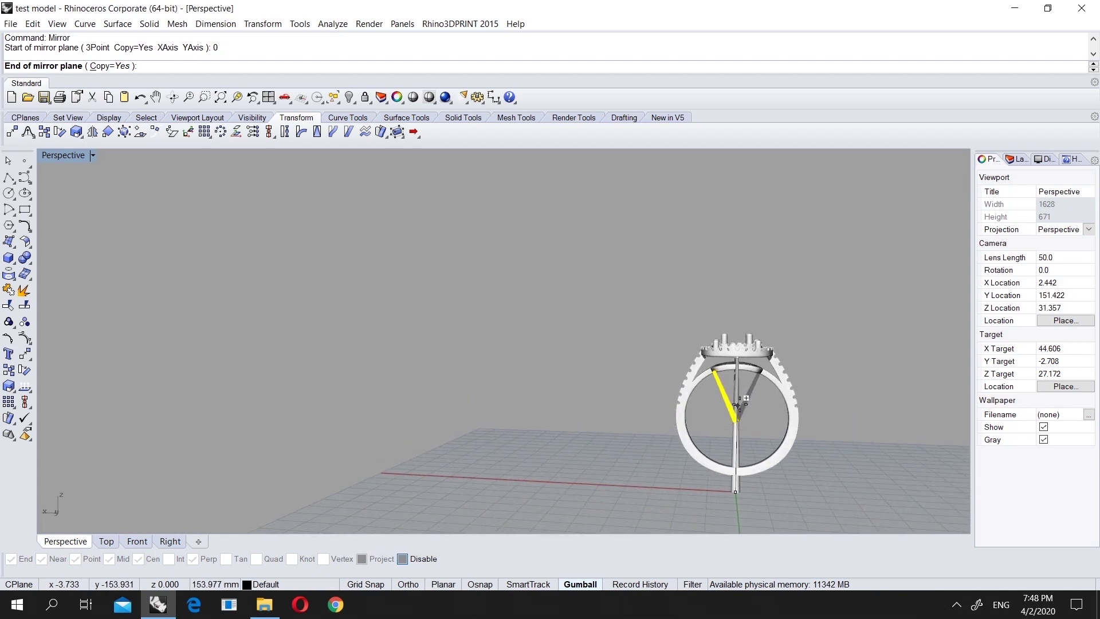
scroll(742, 403, "up", 3)
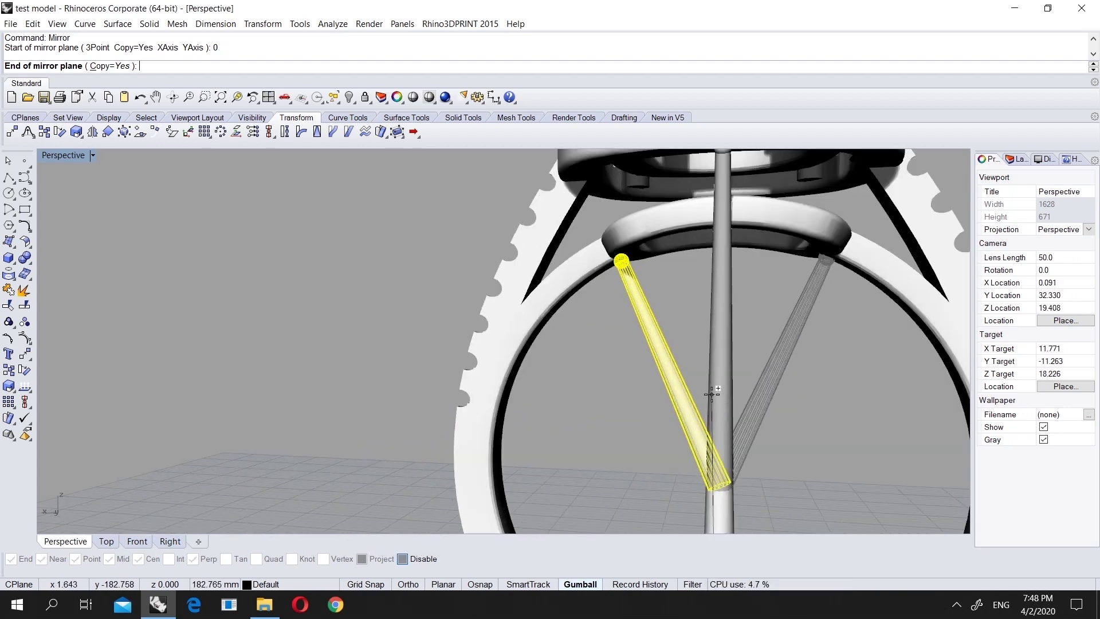
key("shift")
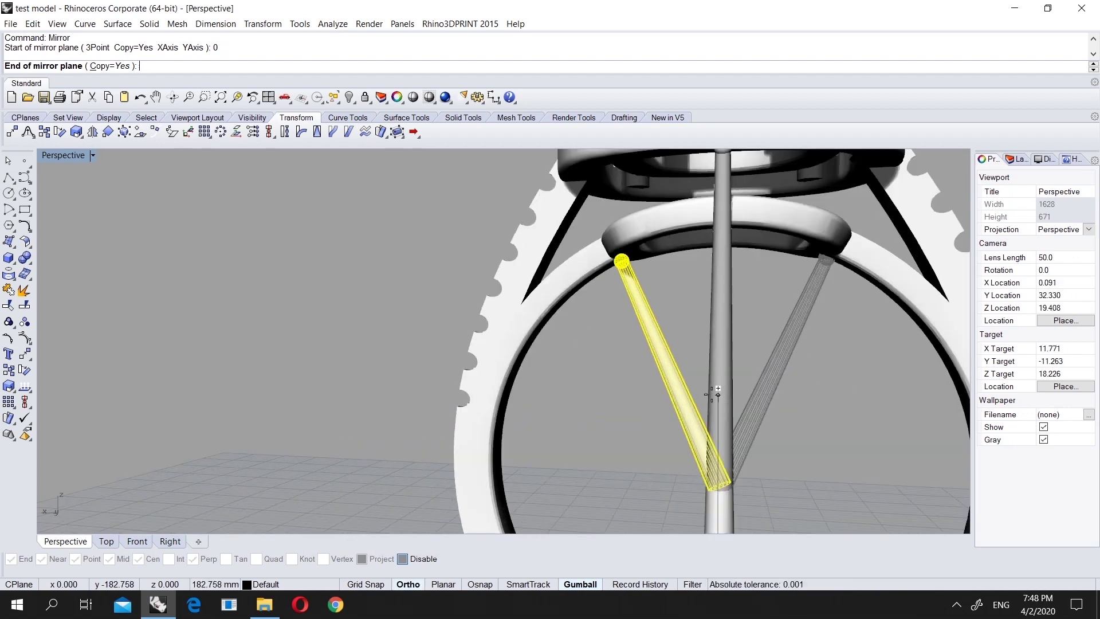
left_click(712, 398)
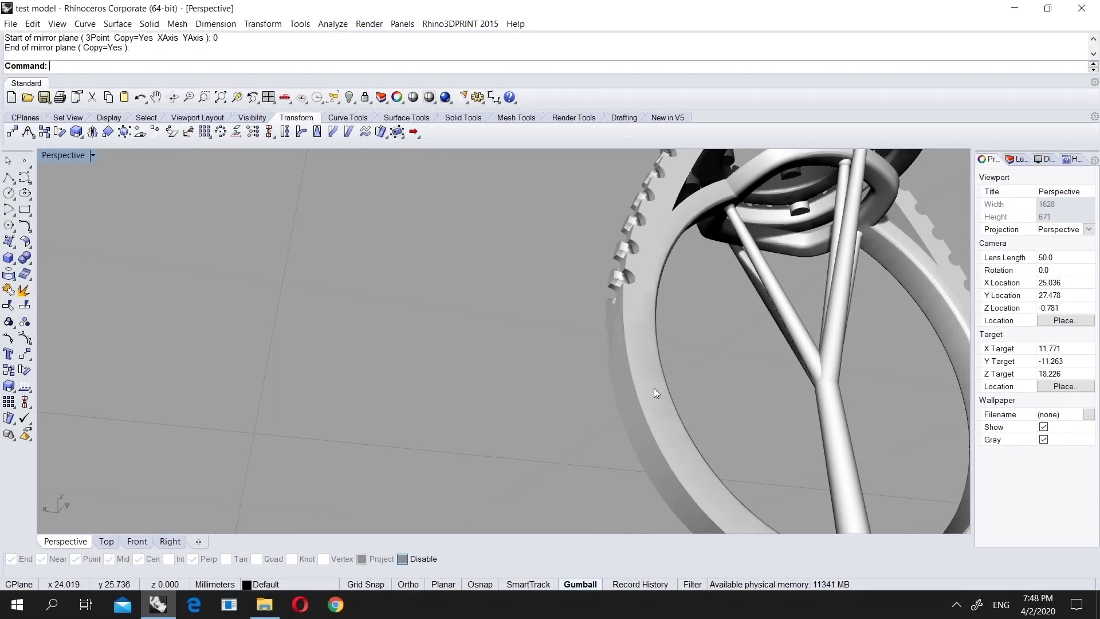
scroll(666, 396, "down", 5)
right_click_drag(673, 404, 682, 246)
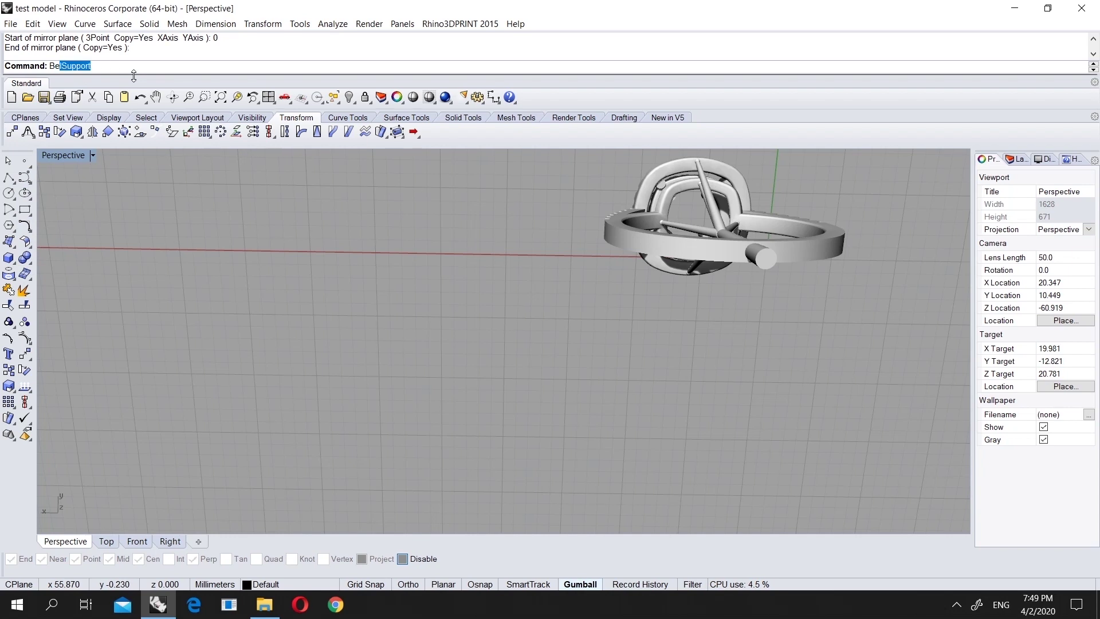
- Start BelSupport on the ring mesh with single-point supports and a 0.4 radius
key("Return")
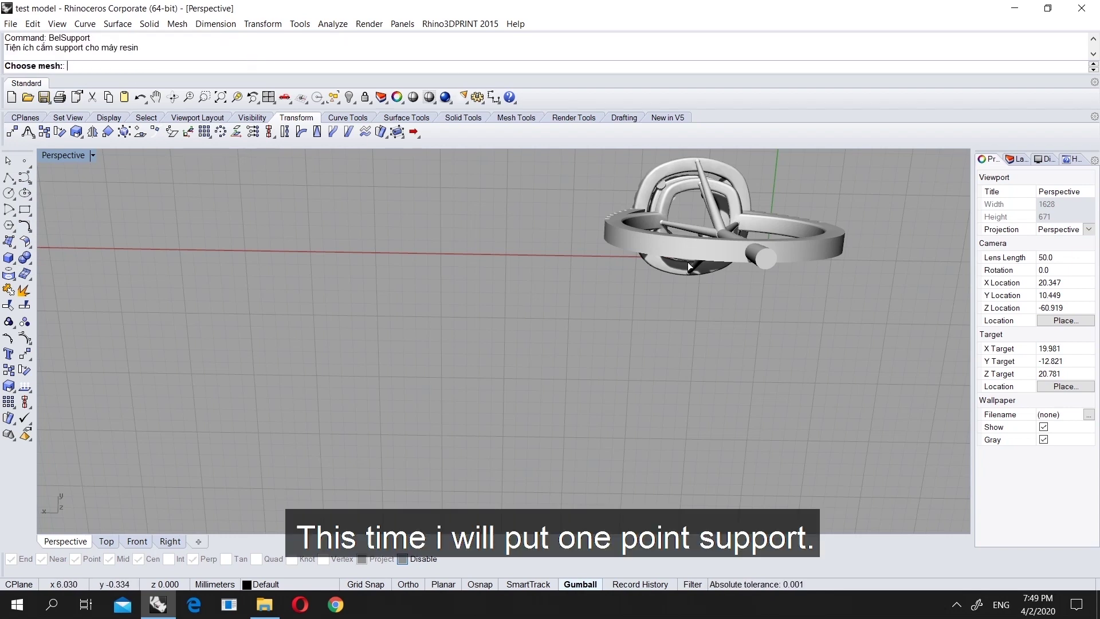
left_click(683, 245)
key("Return")
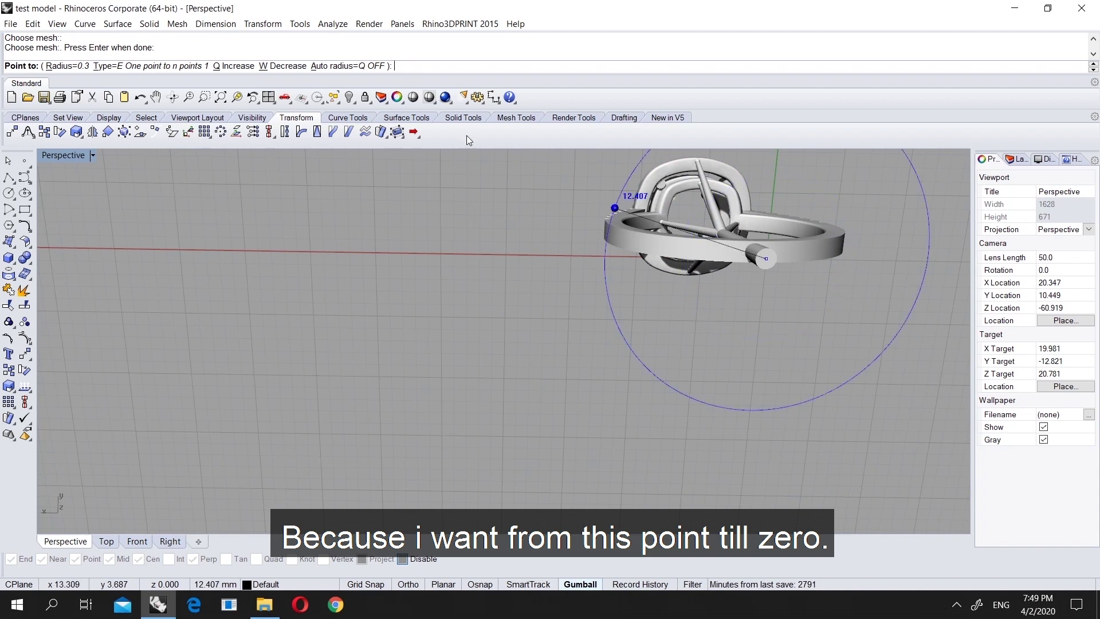
left_click(171, 68)
left_click(168, 66)
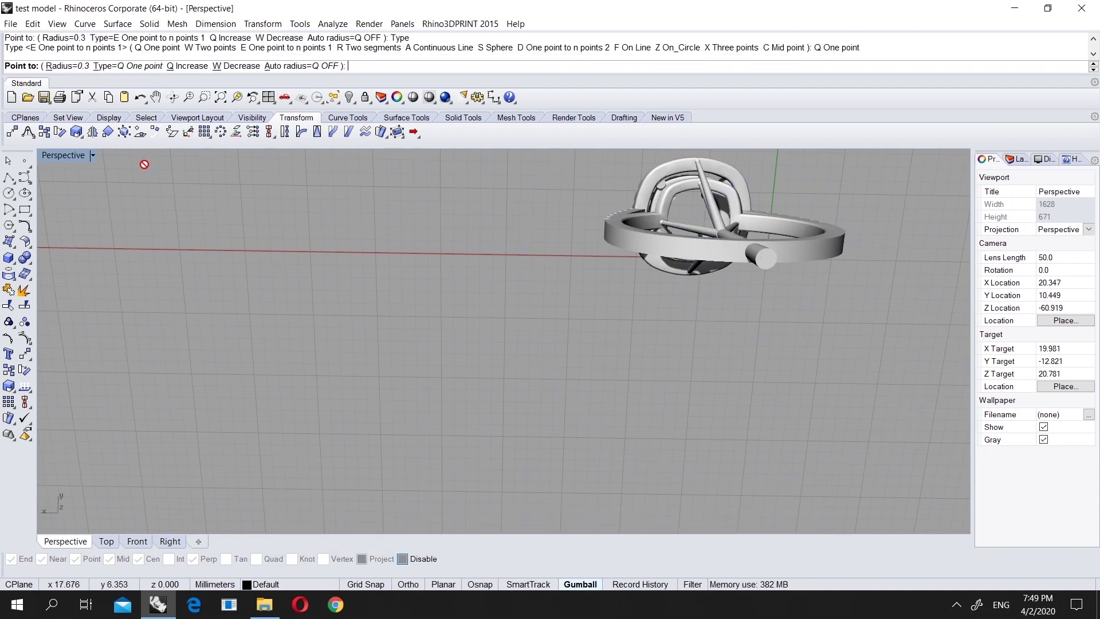
left_click(73, 67)
type(".4")
key("Return")
- Increase the support radius to 0.5, check the placement from two angles, and finish the support
scroll(467, 238, "down", 4)
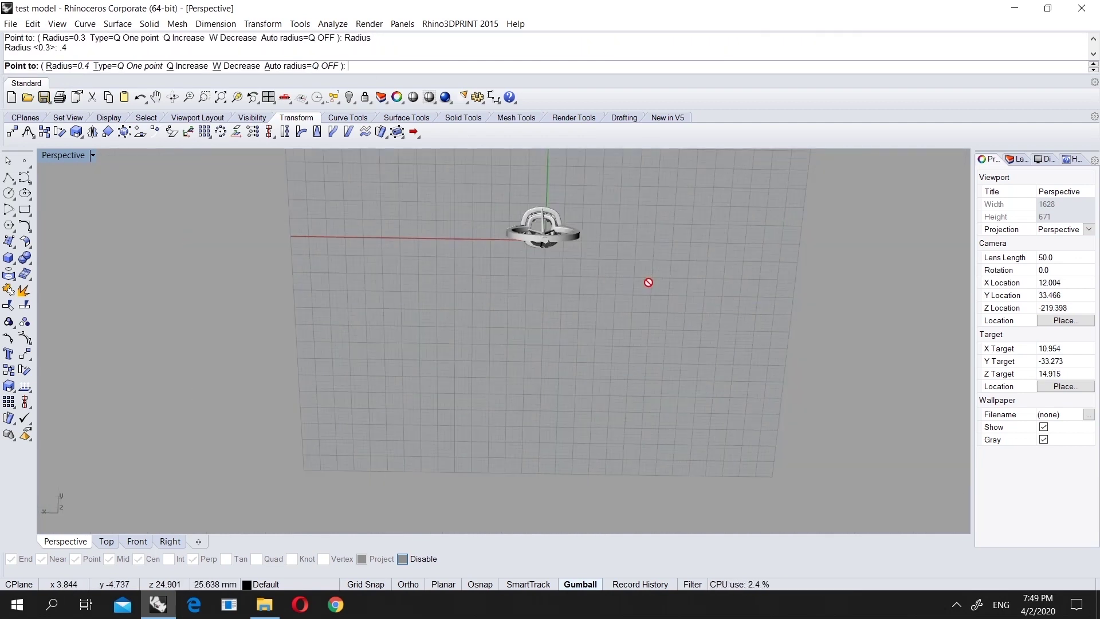
scroll(559, 232, "up", 5)
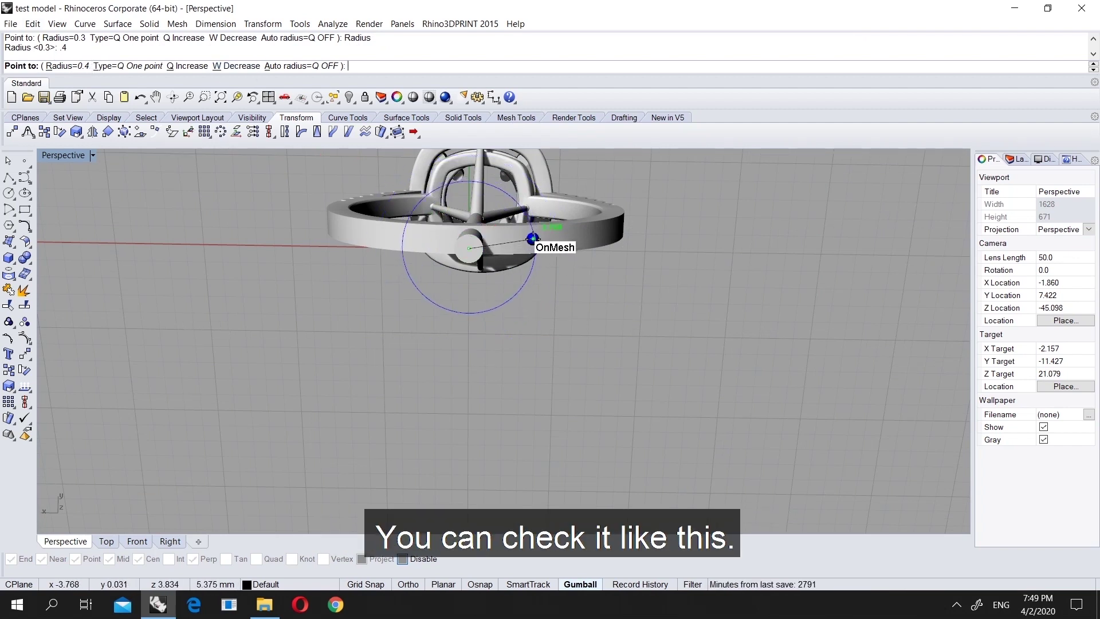
left_click(81, 66)
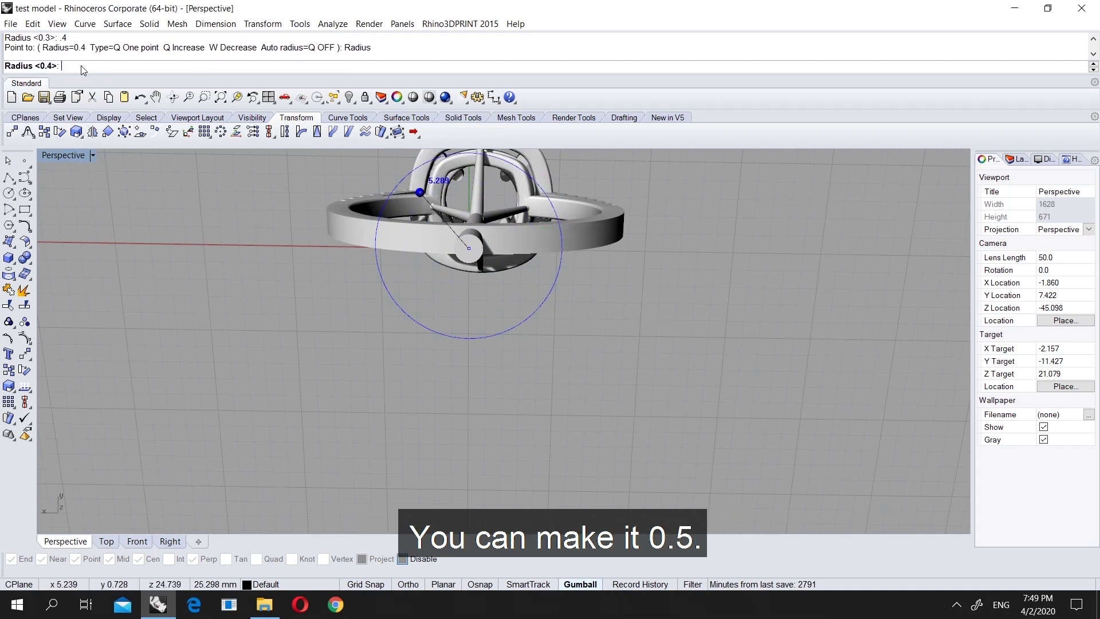
type(".5")
key("Return")
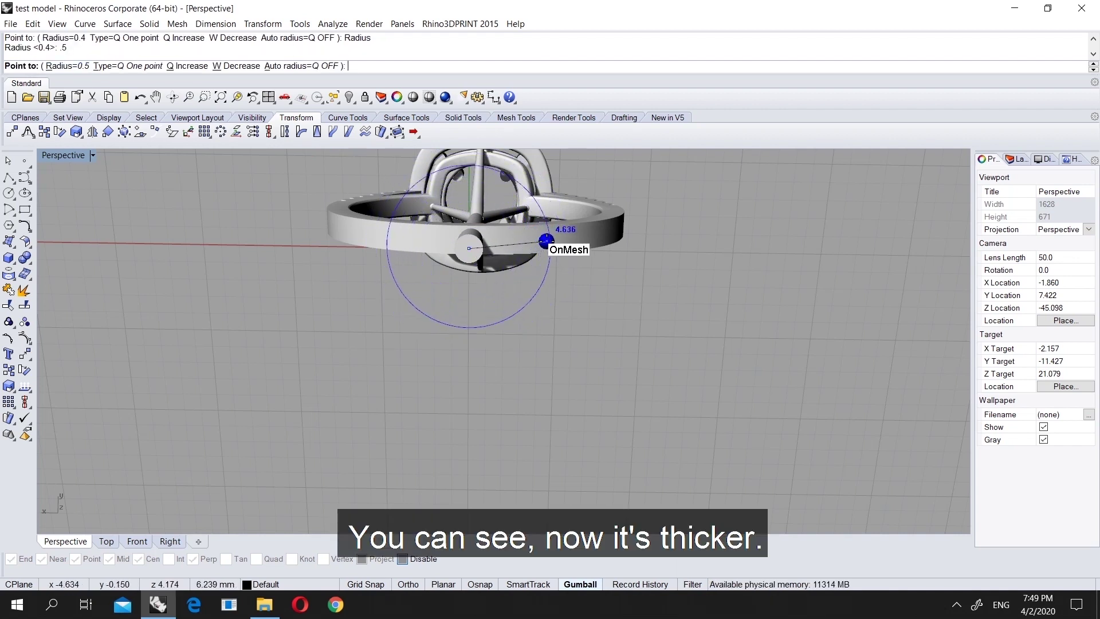
right_click_drag(546, 241, 534, 205)
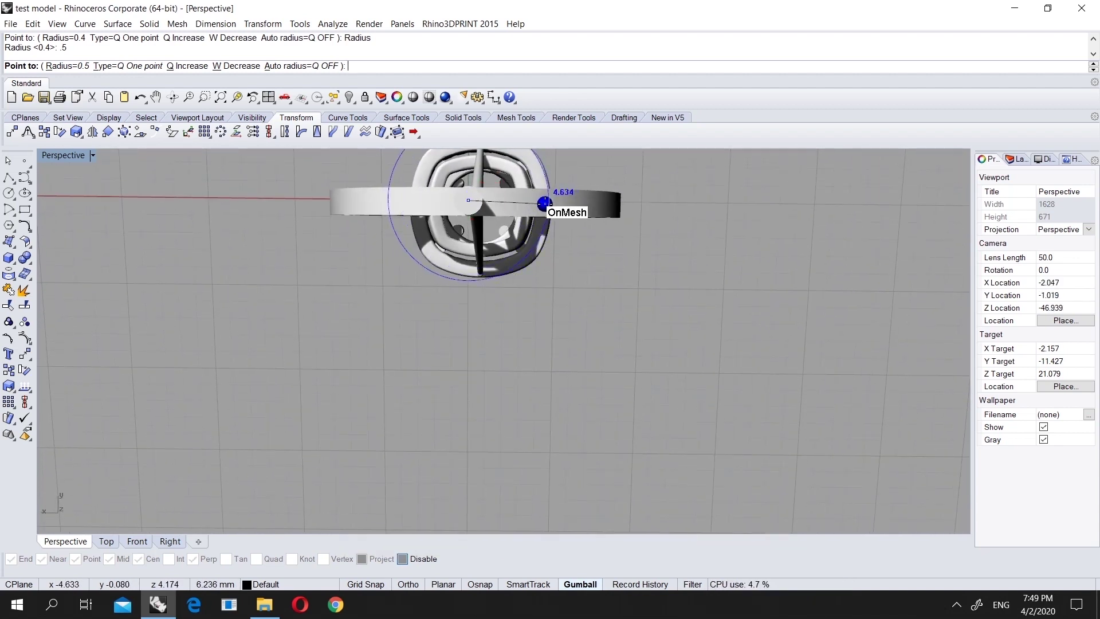
right_click_drag(479, 229, 431, 337)
key("Escape")
- Mirror the 0.5-radius leg across a straight Ortho plane through the origin, then deselect it
scroll(407, 330, "down", 5)
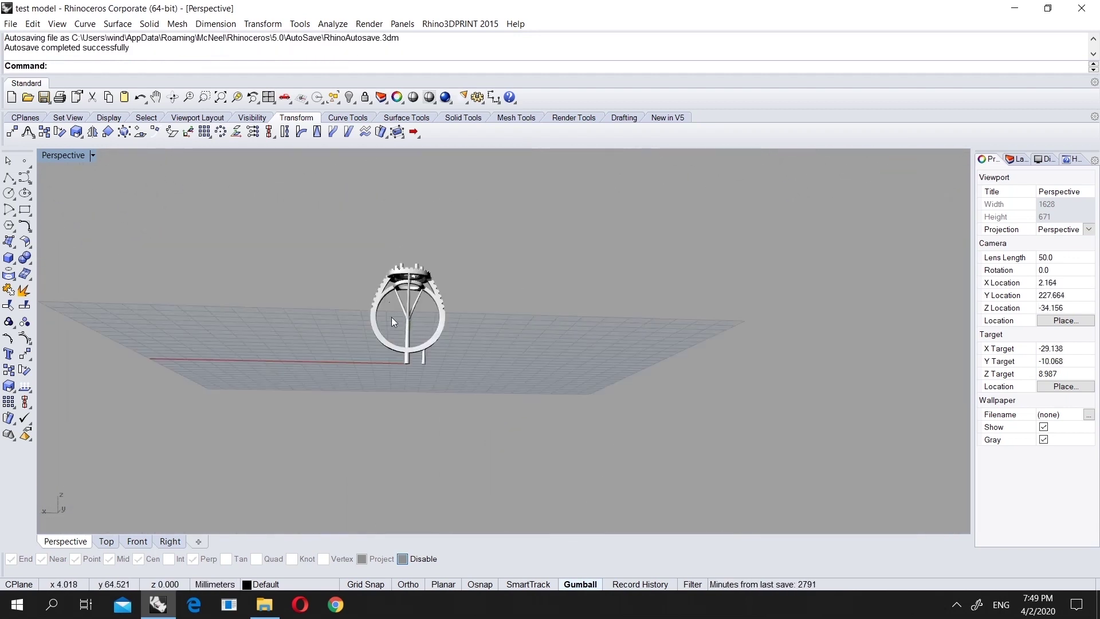
scroll(404, 356, "up", 10)
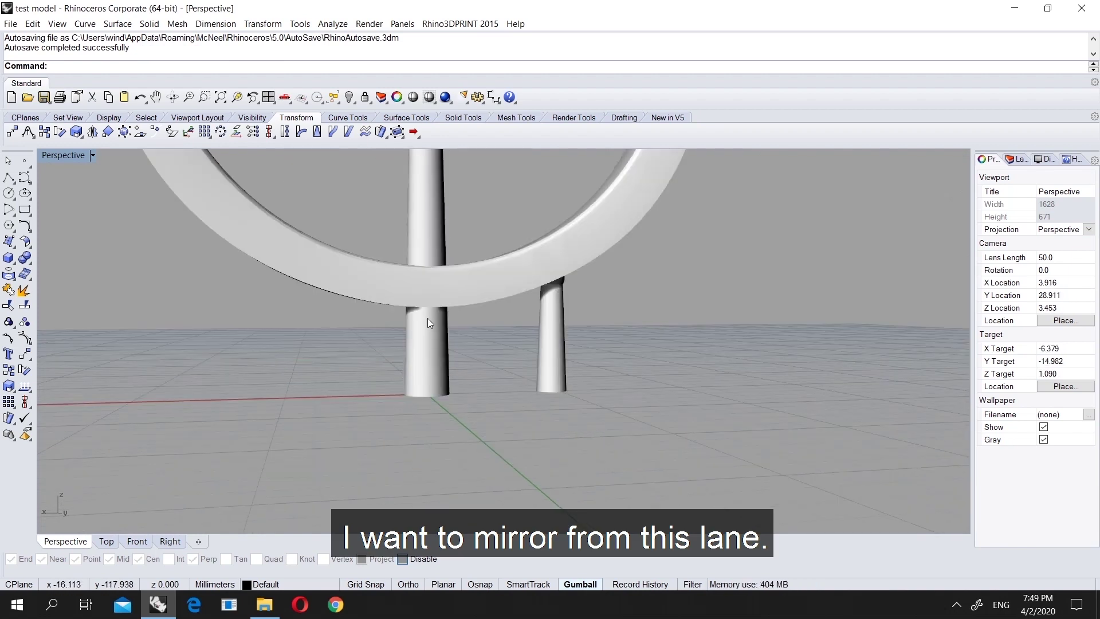
left_click(555, 345)
type("Mirror")
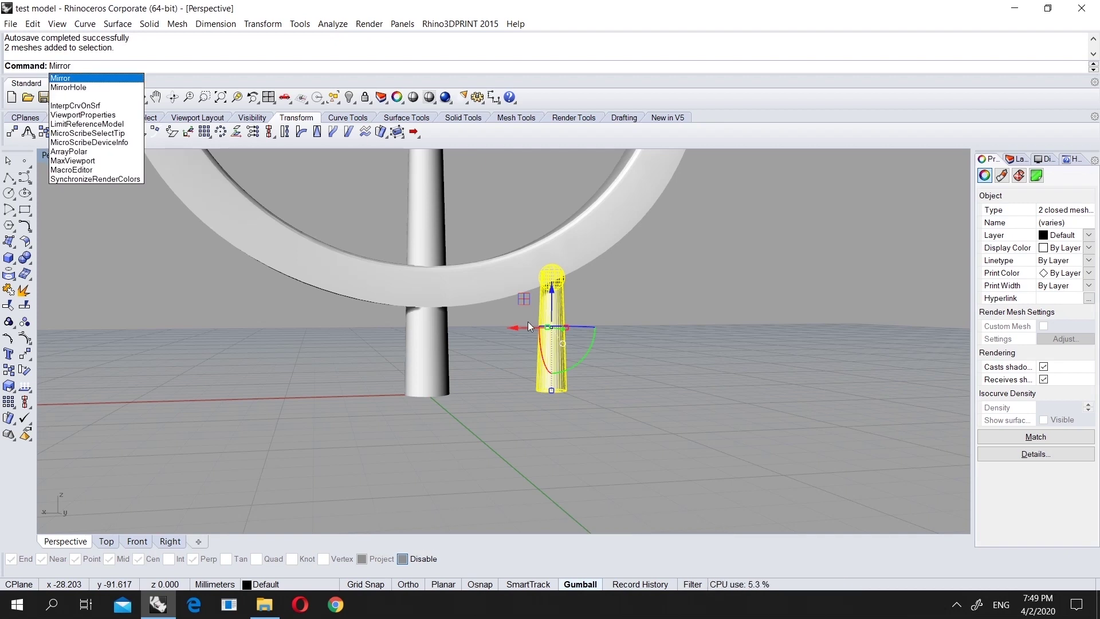
key("Return")
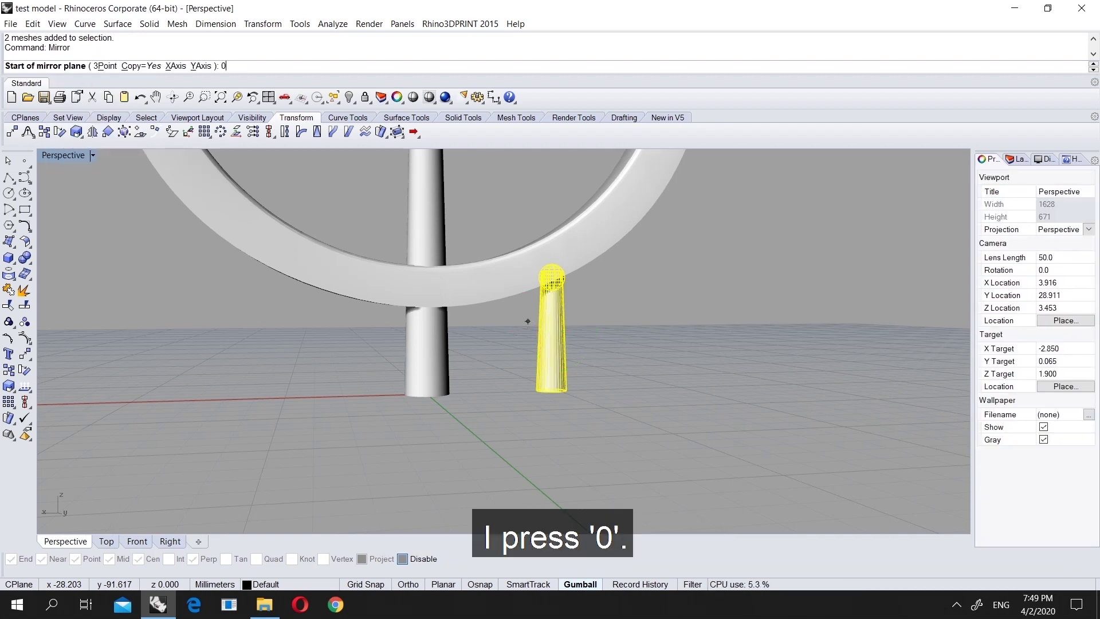
type("0")
key("Return")
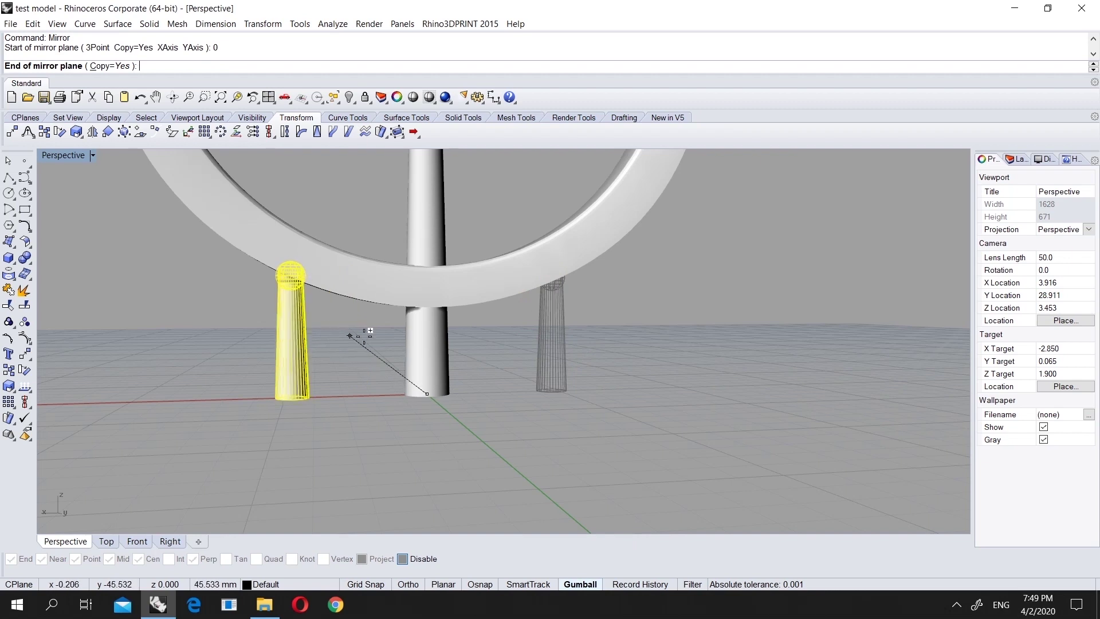
right_click_drag(360, 345, 344, 364)
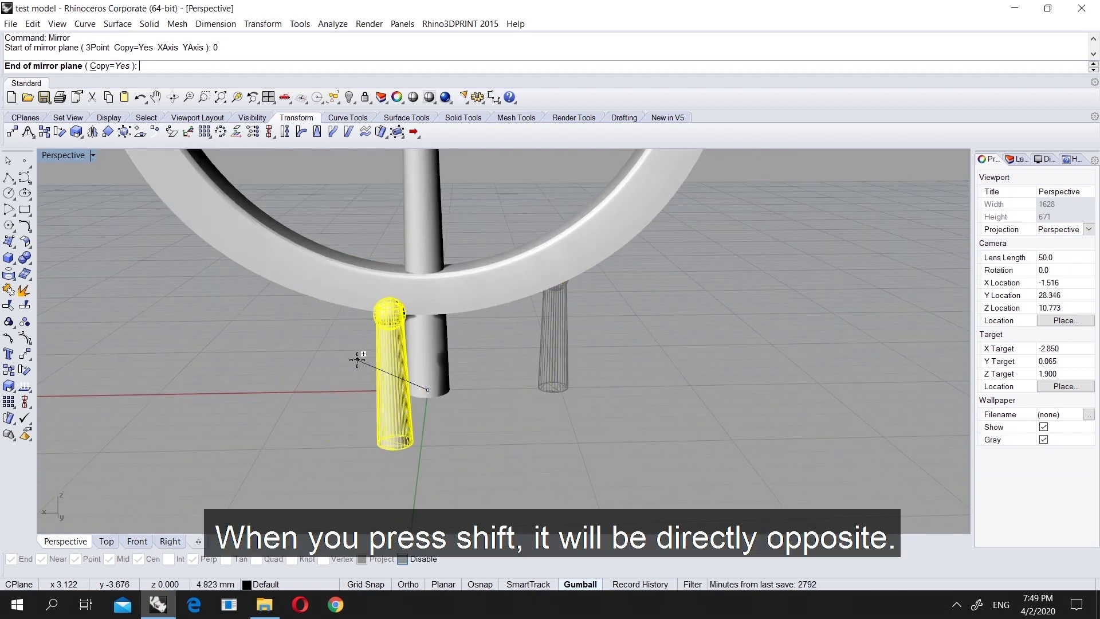
key("shift")
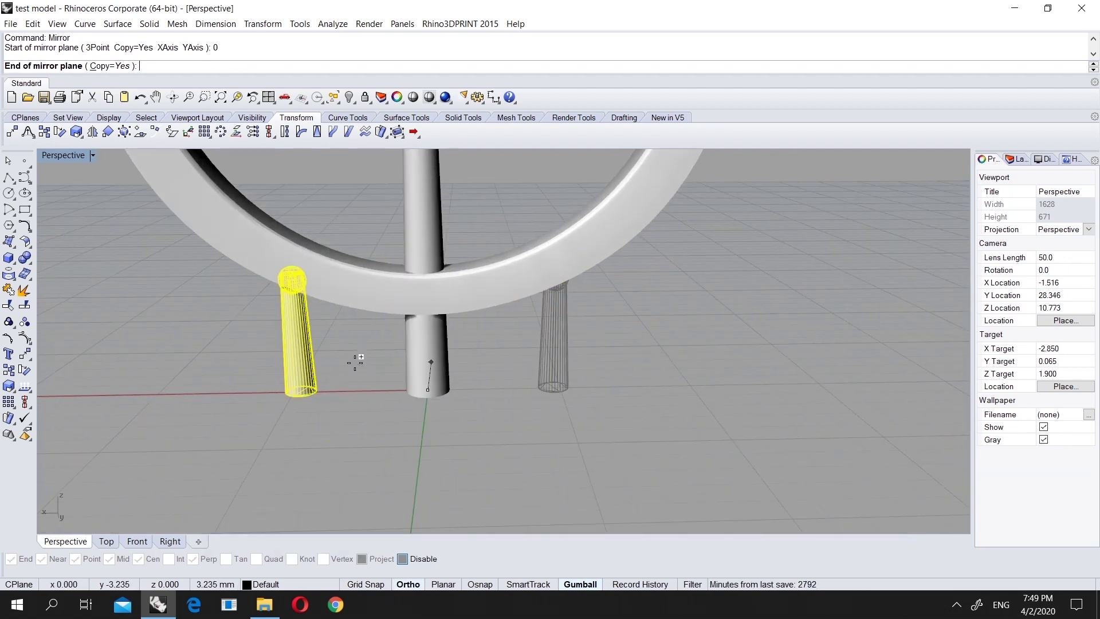
left_click(351, 357)
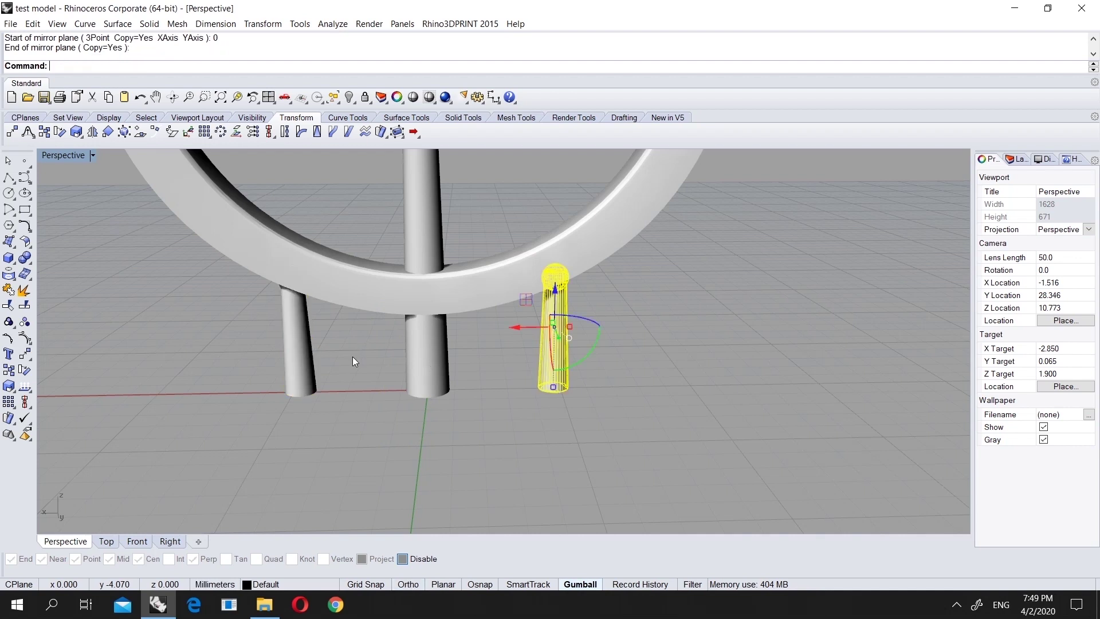
left_click(367, 401)
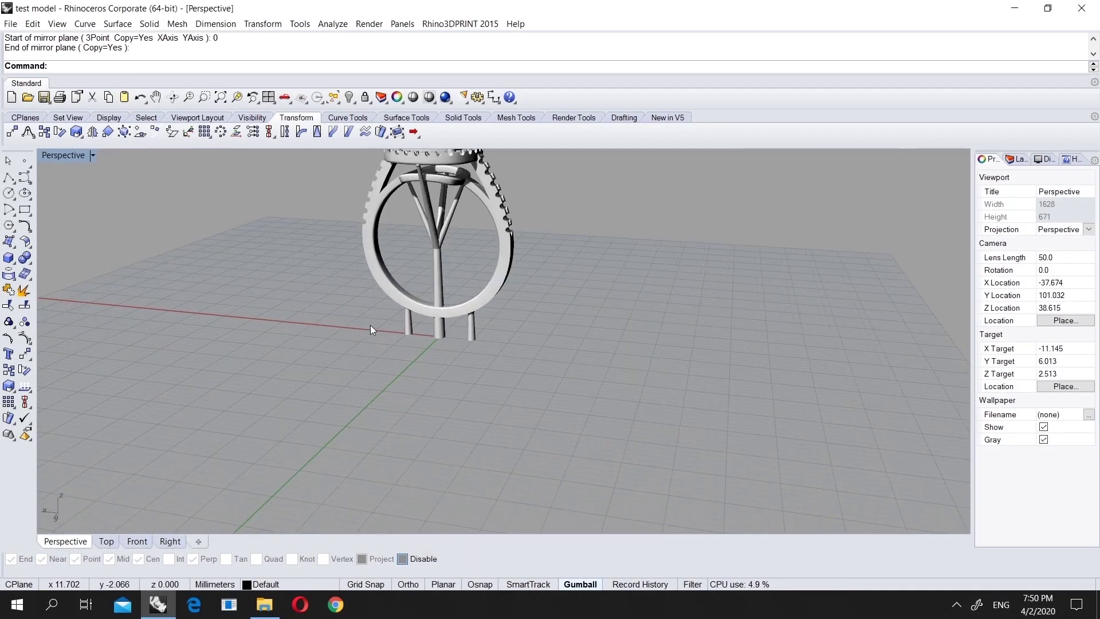
- Draw a diameter sphere across the trunk joint in the Front view, then select it in Perspective
left_click(13, 263)
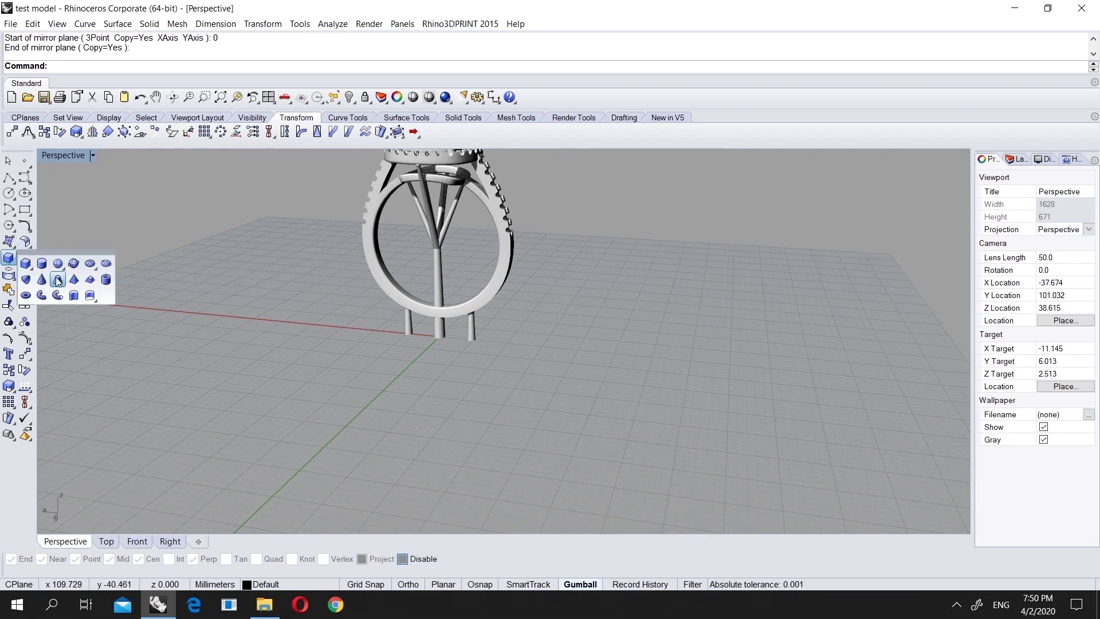
left_click(74, 267)
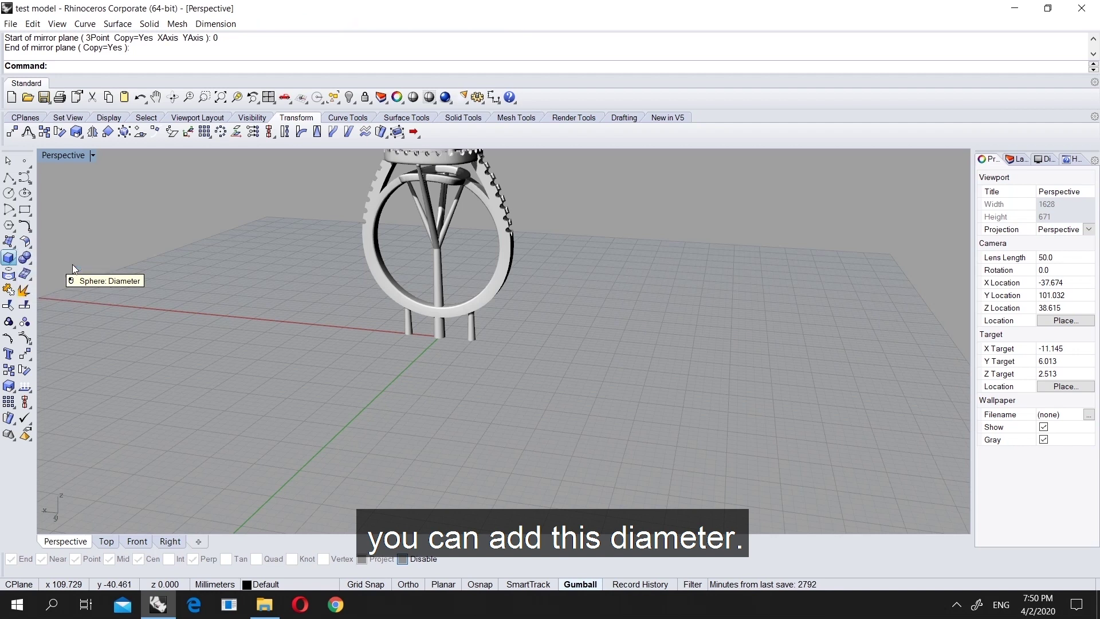
scroll(454, 253, "up", 5)
right_click_drag(454, 252, 404, 264)
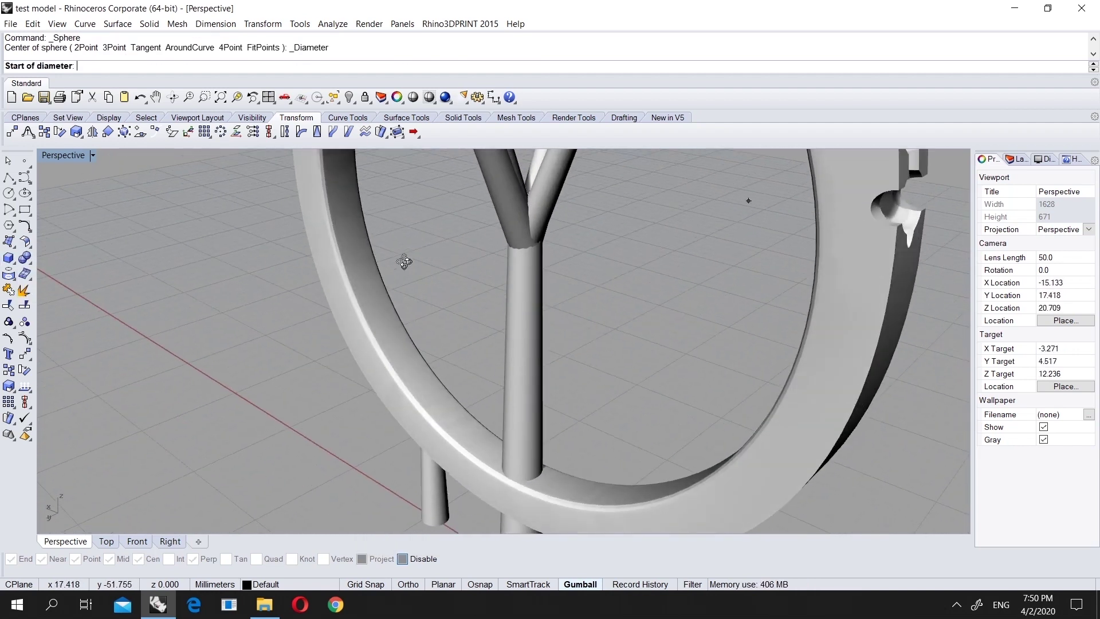
left_click(149, 541)
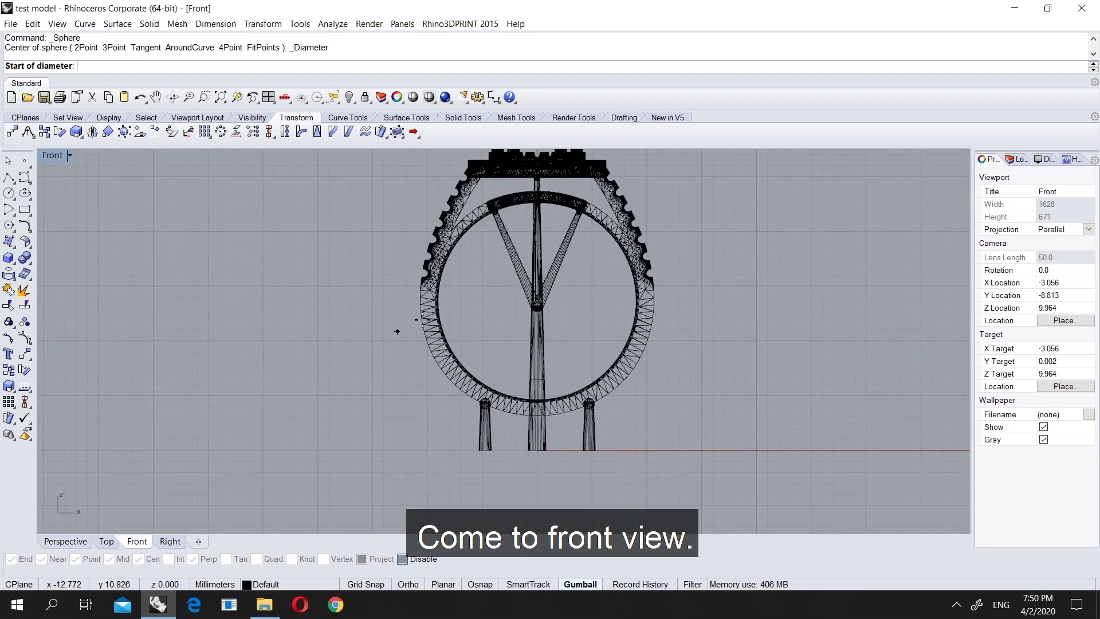
scroll(521, 340, "up", 4)
scroll(521, 340, "up", 2)
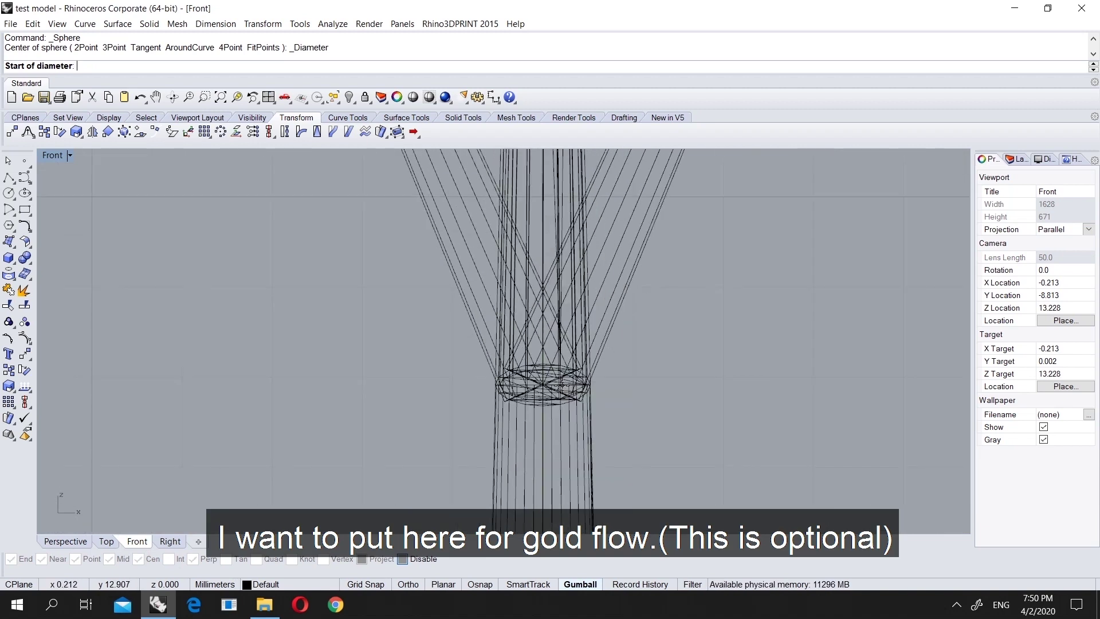
left_click(604, 402)
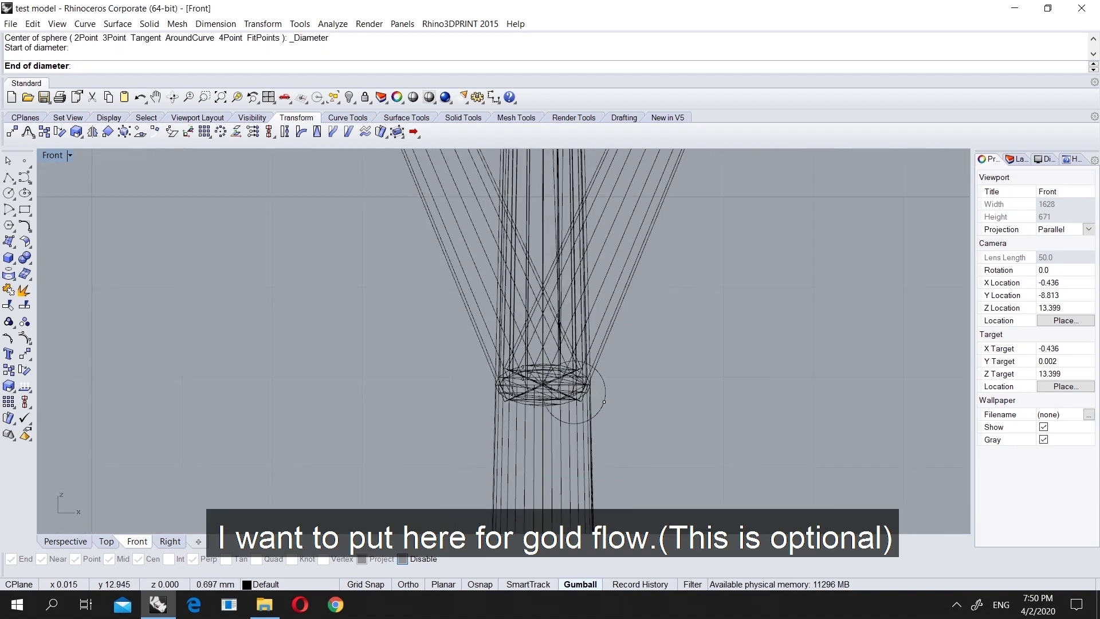
left_click(475, 348)
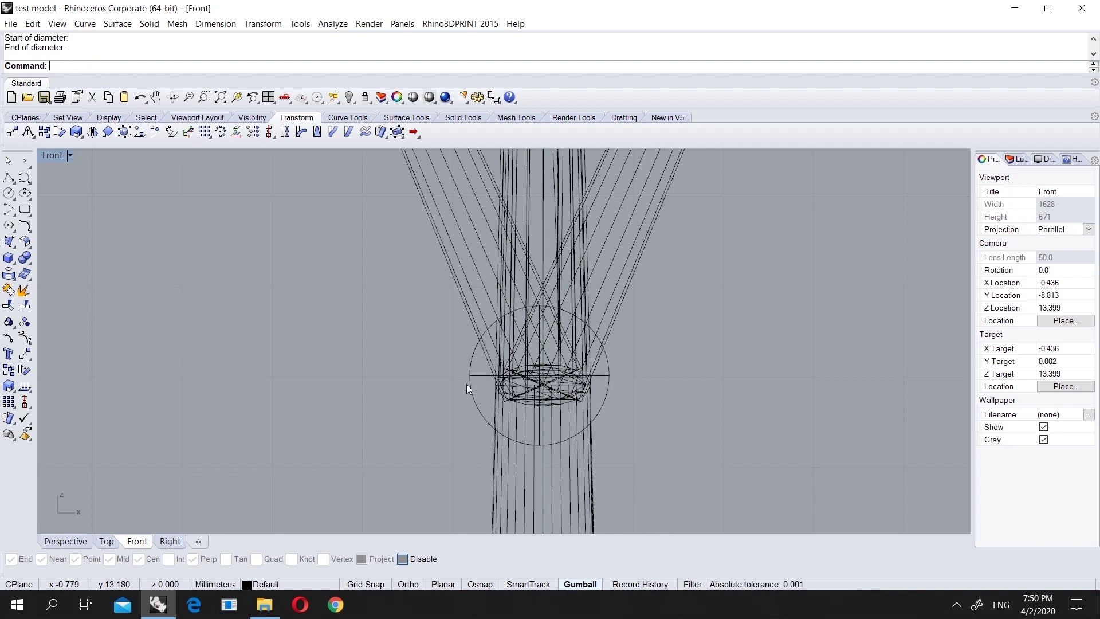
left_click(66, 541)
right_click_drag(404, 310, 465, 273)
left_click(380, 325)
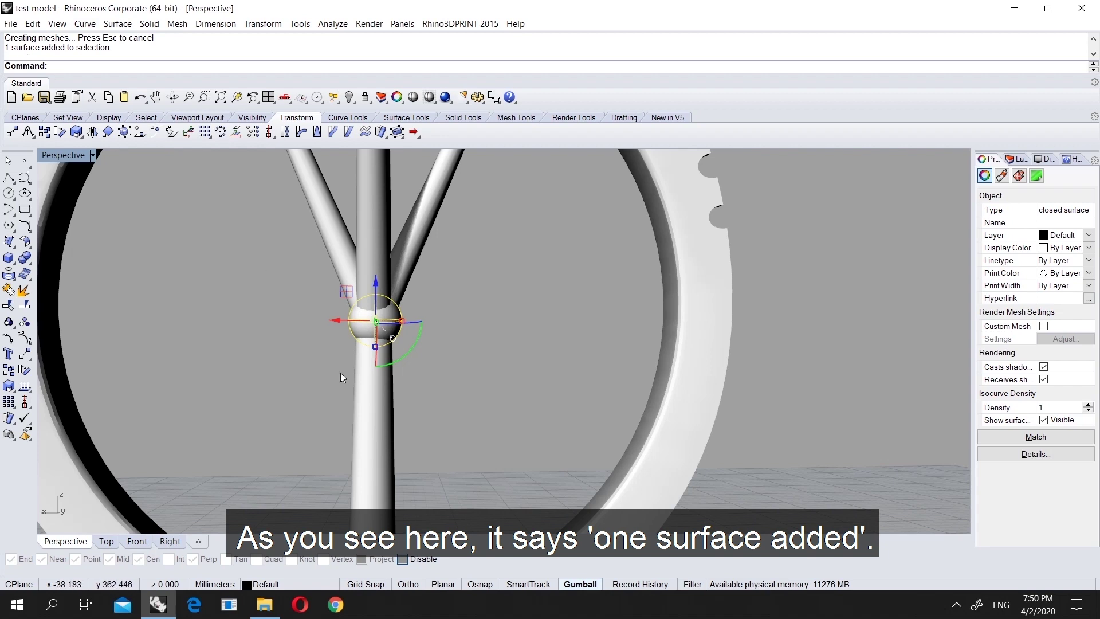
- Mesh the joint sphere at default density (2145 points, 2048 polygons) and delete the original surface sphere
left_click(171, 23)
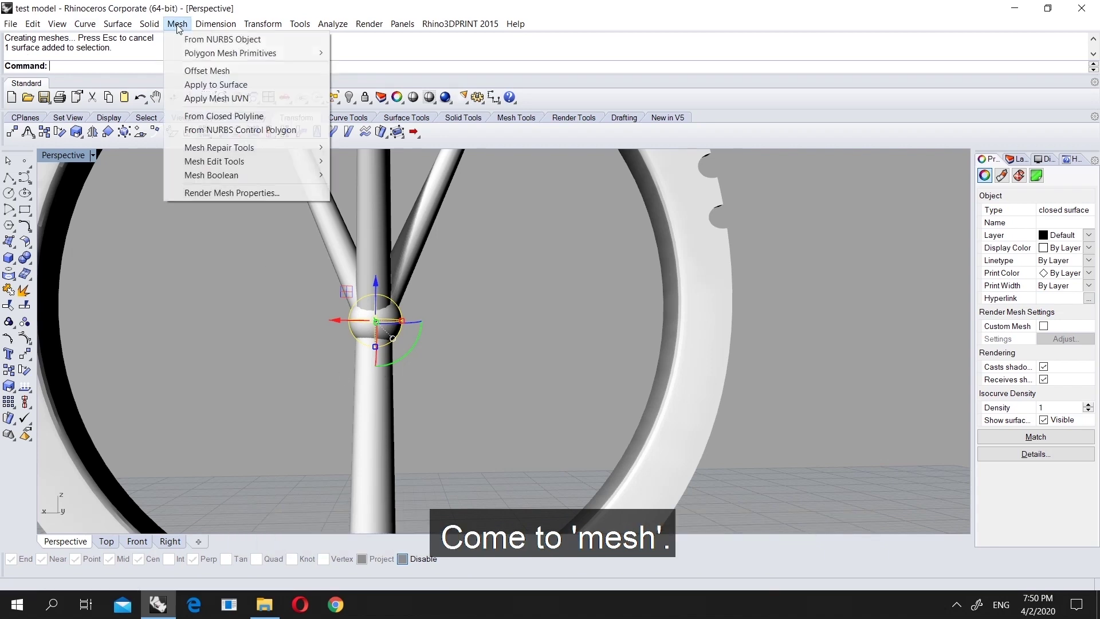
left_click(199, 44)
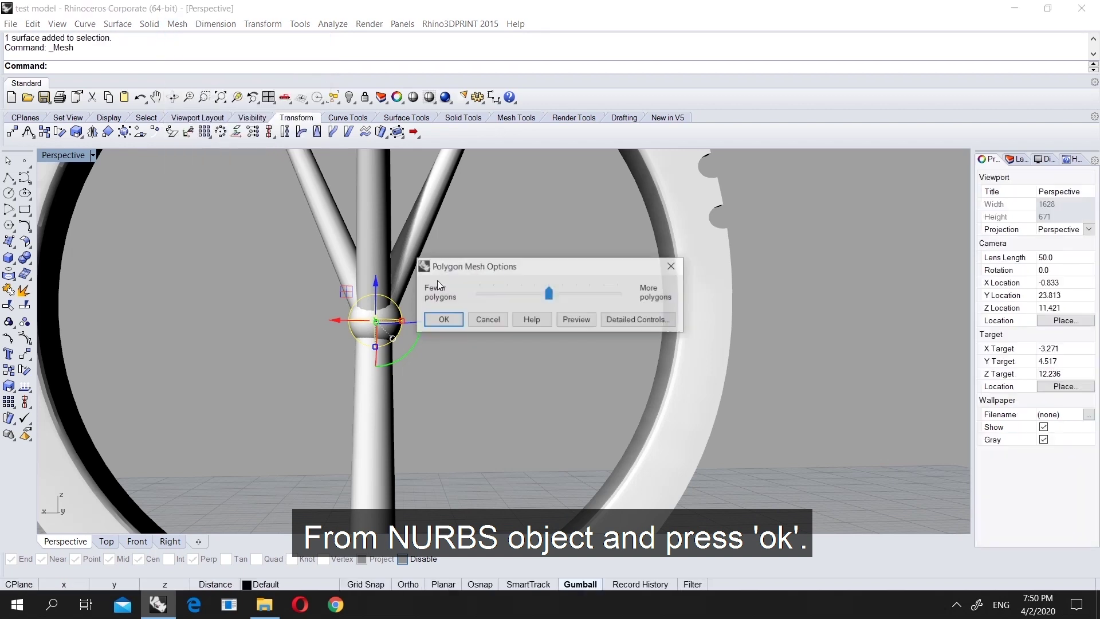
left_click(458, 319)
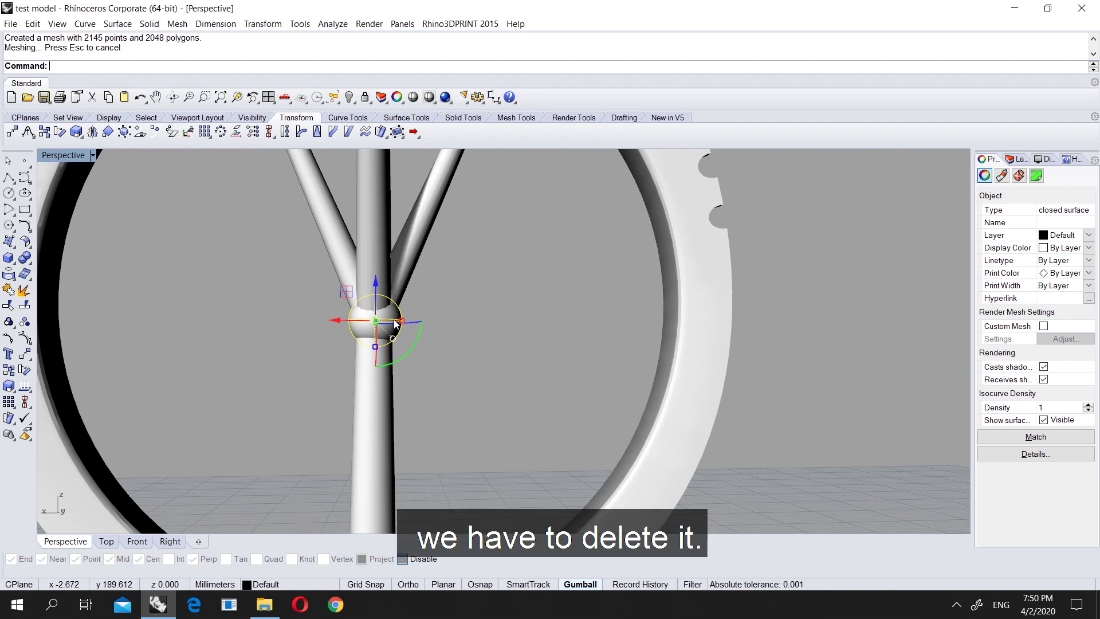
key("Delete")
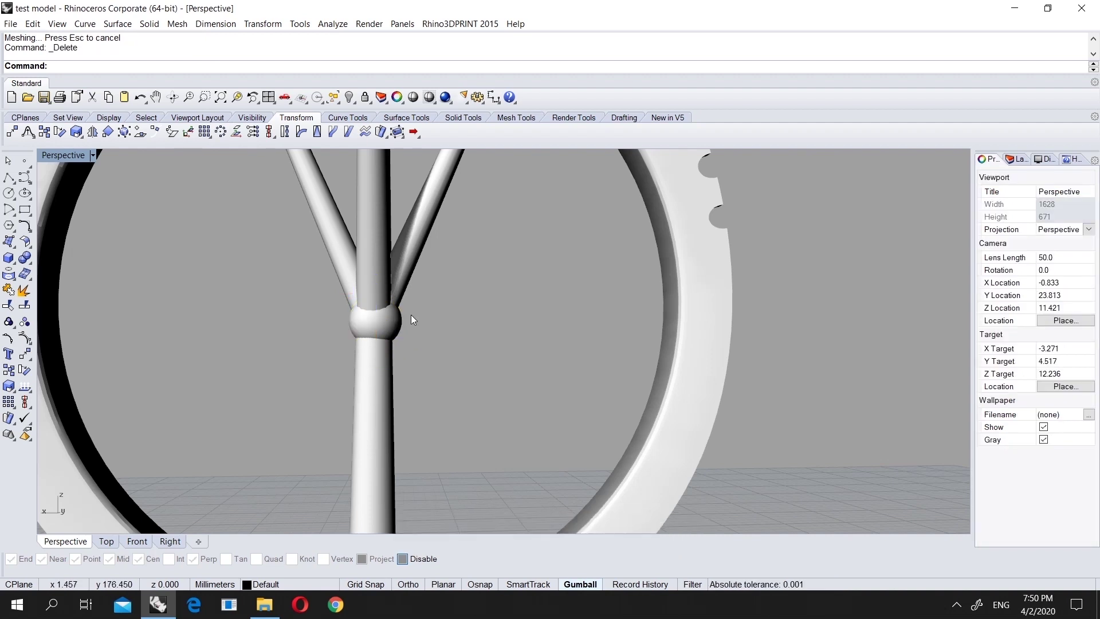
- Slide the meshed joint sphere slightly sideways with the gumball, then orbit to review the joint
left_click(389, 326)
left_click(471, 348)
right_click_drag(471, 348, 435, 295)
left_click(383, 291)
left_click(338, 284)
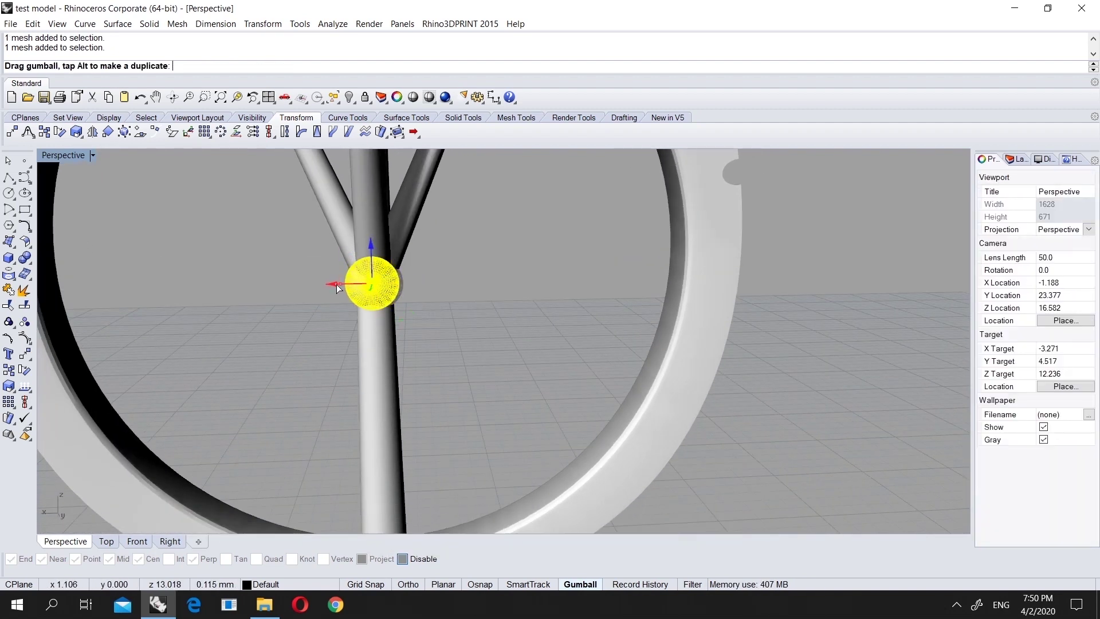
right_click(332, 336)
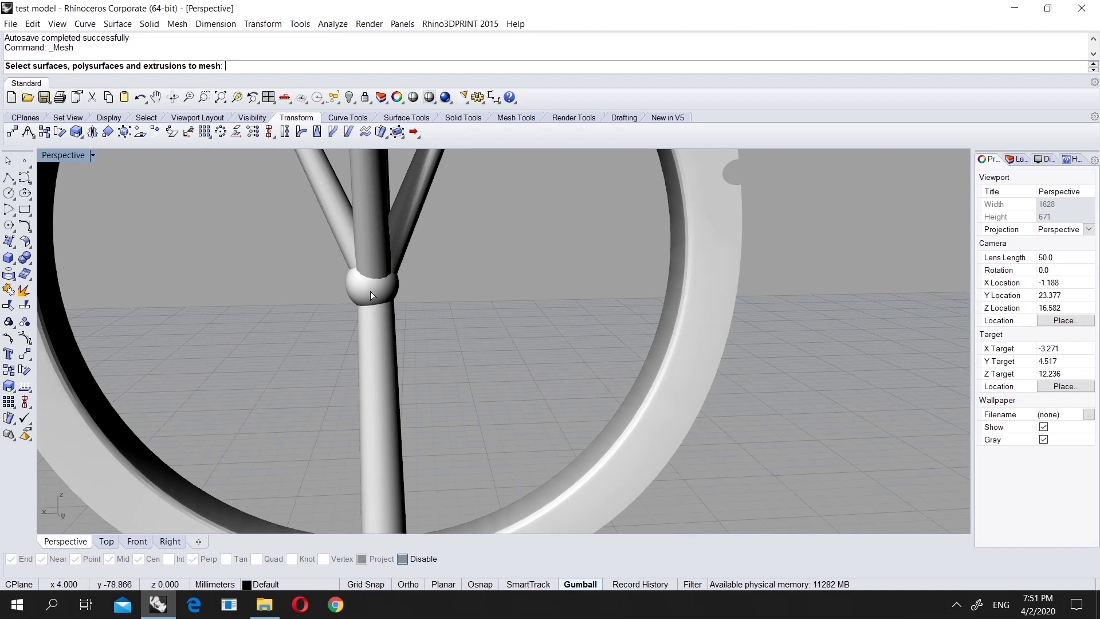
key("Escape")
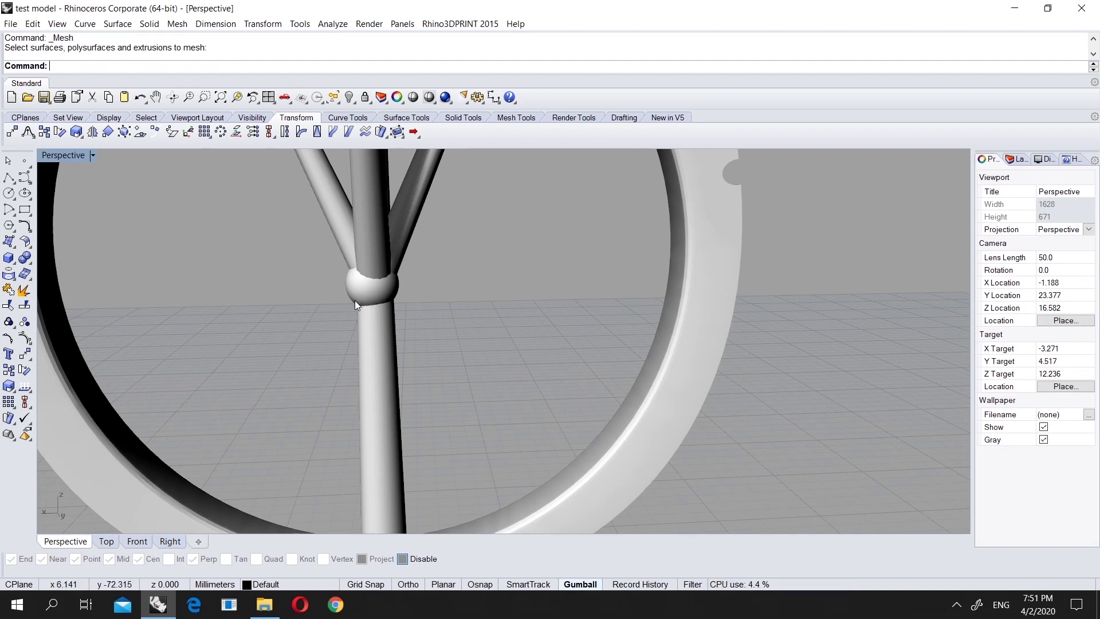
left_click(357, 296)
left_click_drag(335, 284, 343, 287)
left_click(483, 303)
right_click_drag(283, 295, 628, 300)
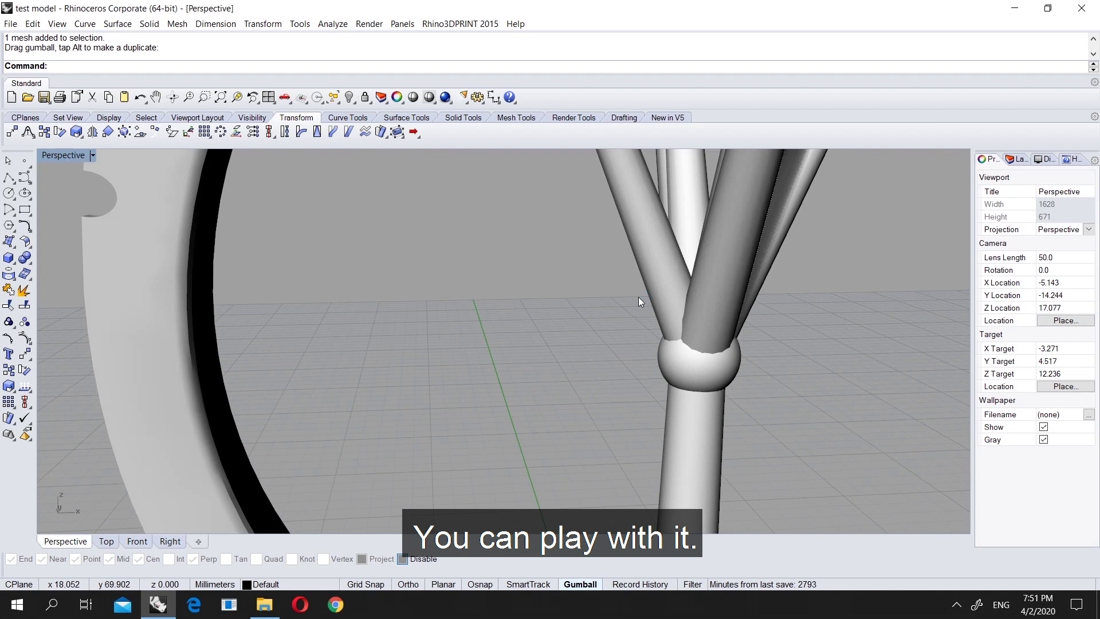
- Zoom out and orbit to view the supported ring from below
scroll(401, 341, "down", 8)
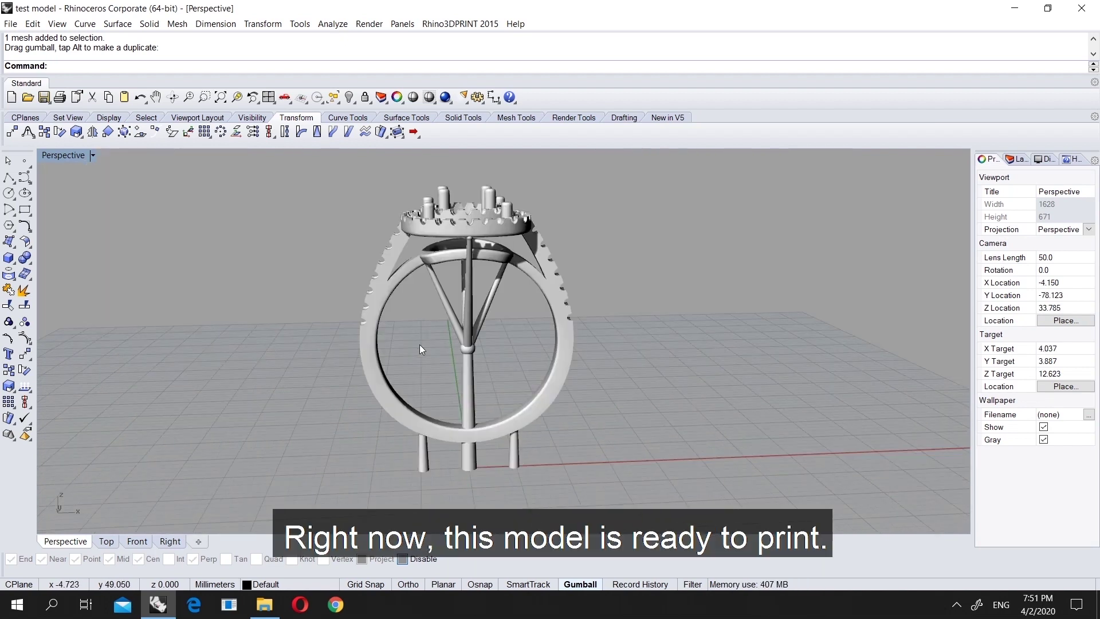
right_click_drag(419, 346, 338, 349)
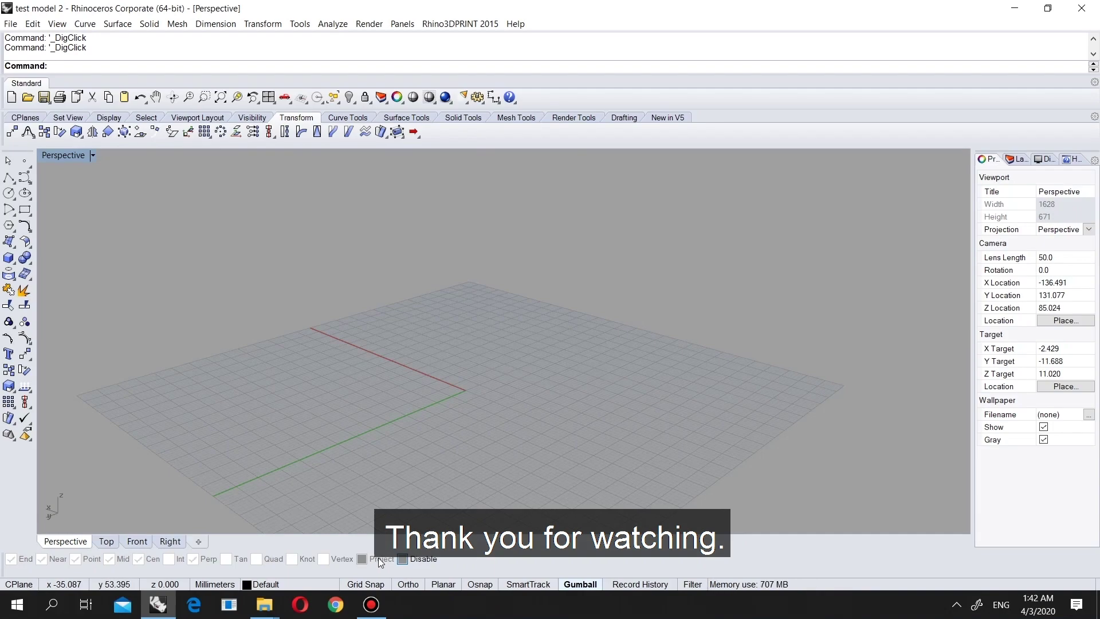